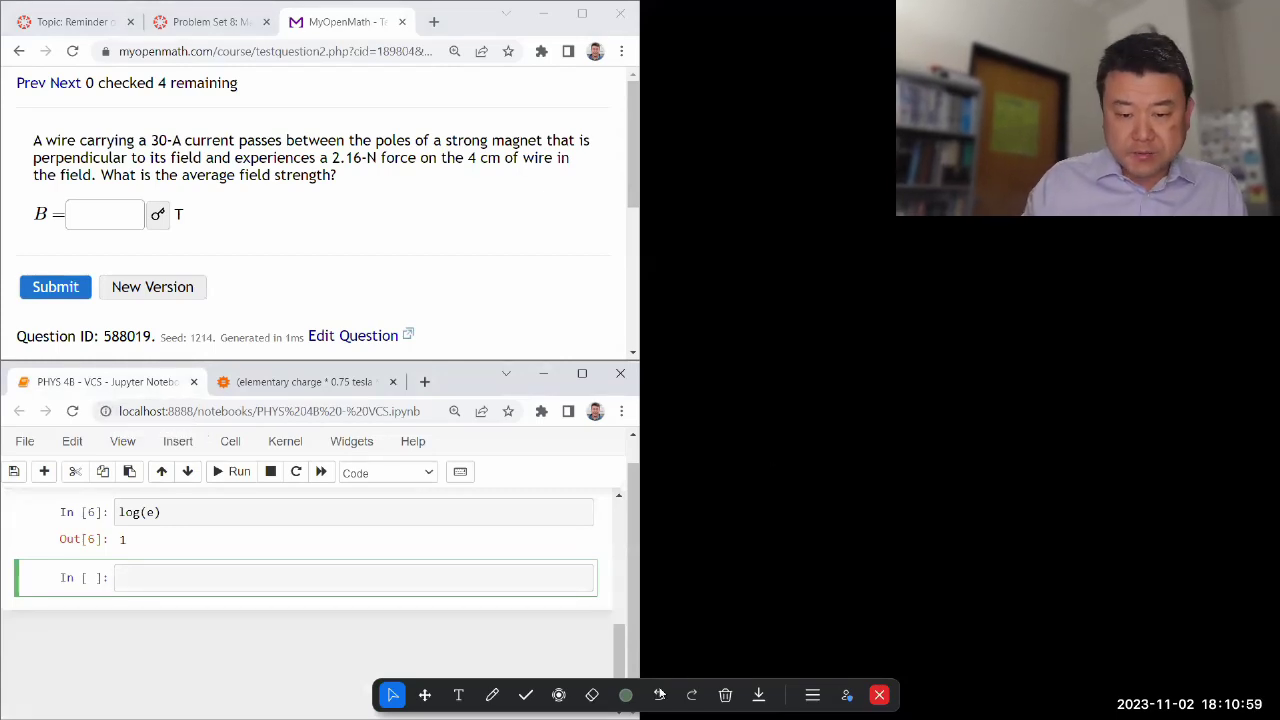
Add a cyan I₀ label below the right end of the wire
click(626, 695)
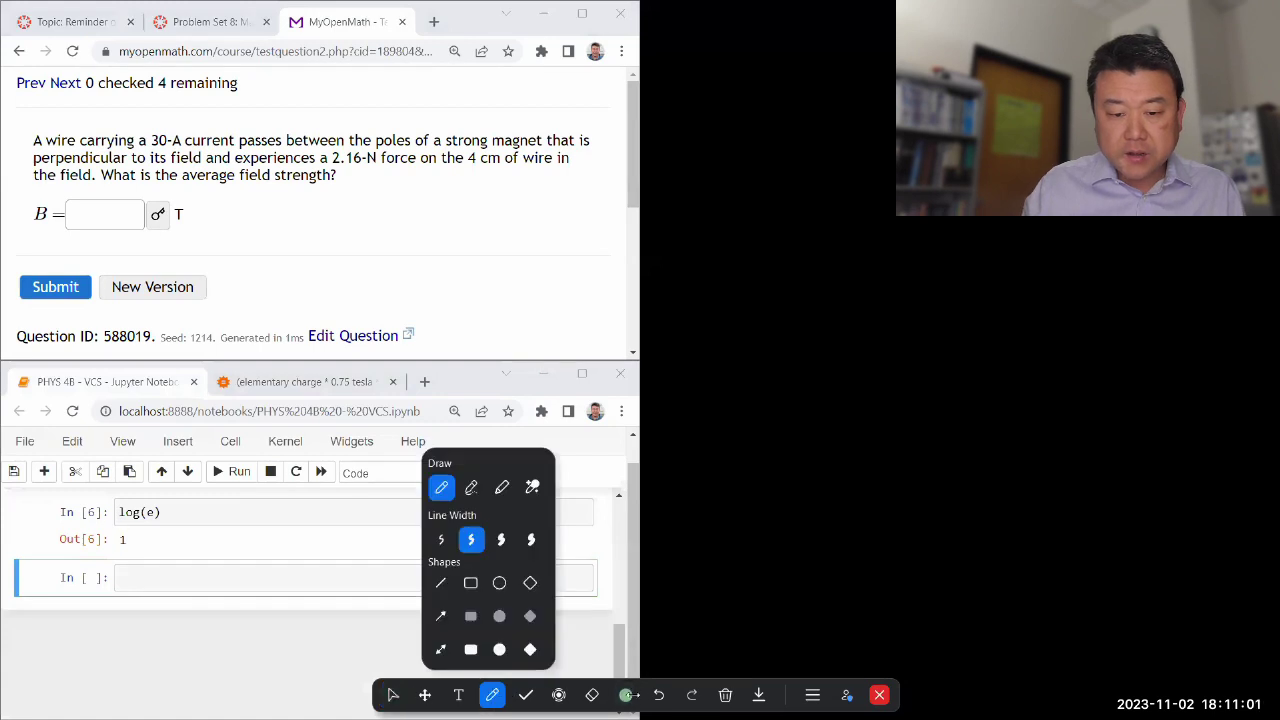
click(626, 695)
click(680, 614)
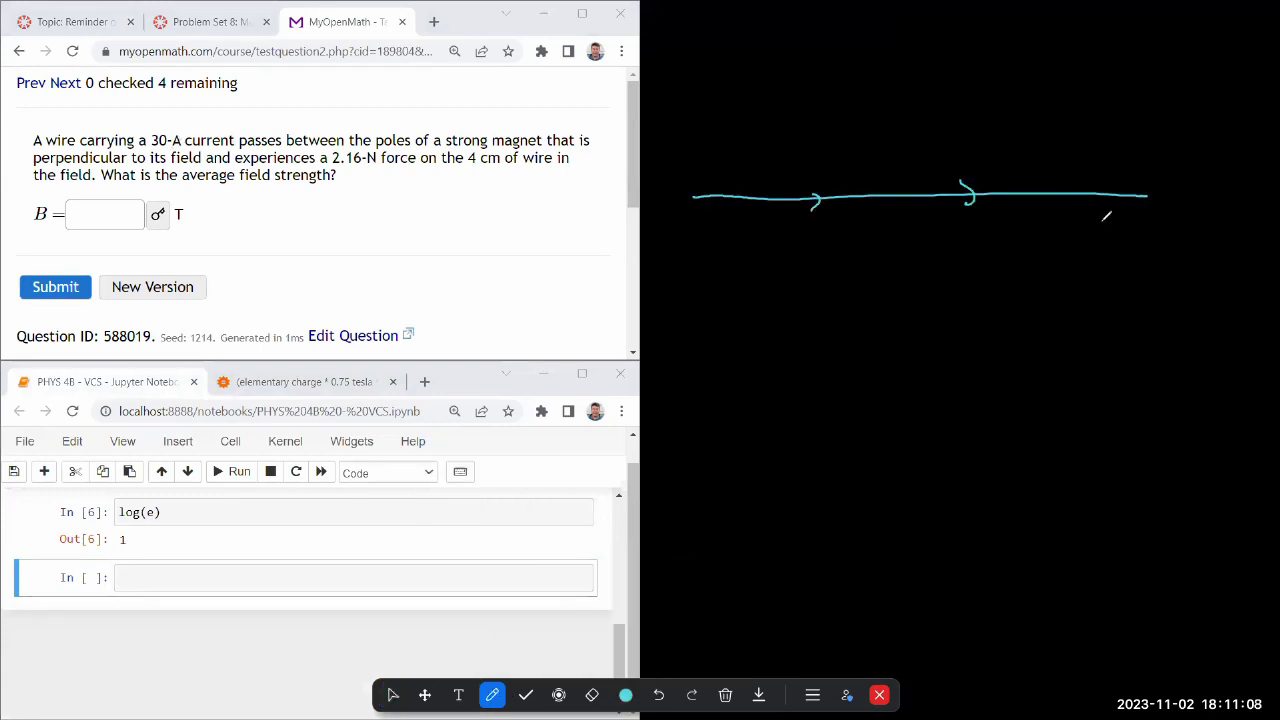
mouse_move(1099, 209)
mouse_down()
mouse_move(1116, 207)
mouse_move(1104, 236)
mouse_up()
drag(1097, 237, 1123, 237)
Erase the wire line, its two arrows and the I₀ label
click(592, 694)
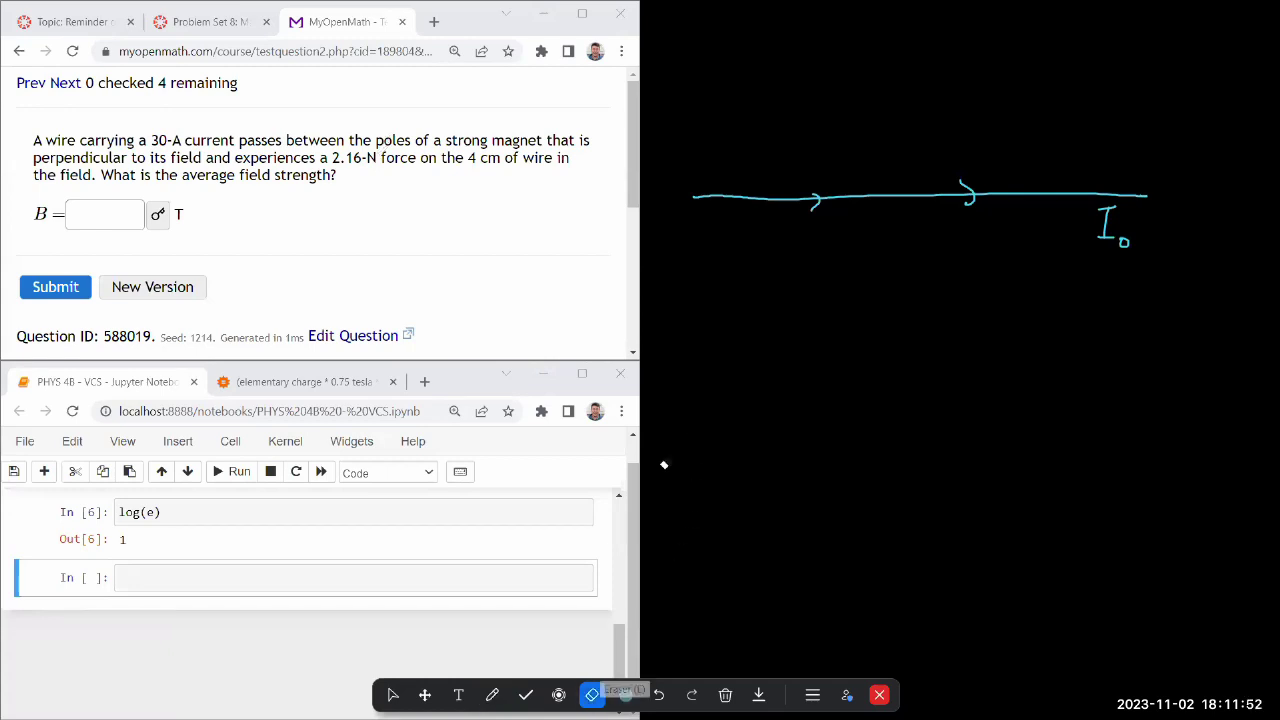
click(714, 202)
click(966, 194)
drag(1106, 222, 1124, 241)
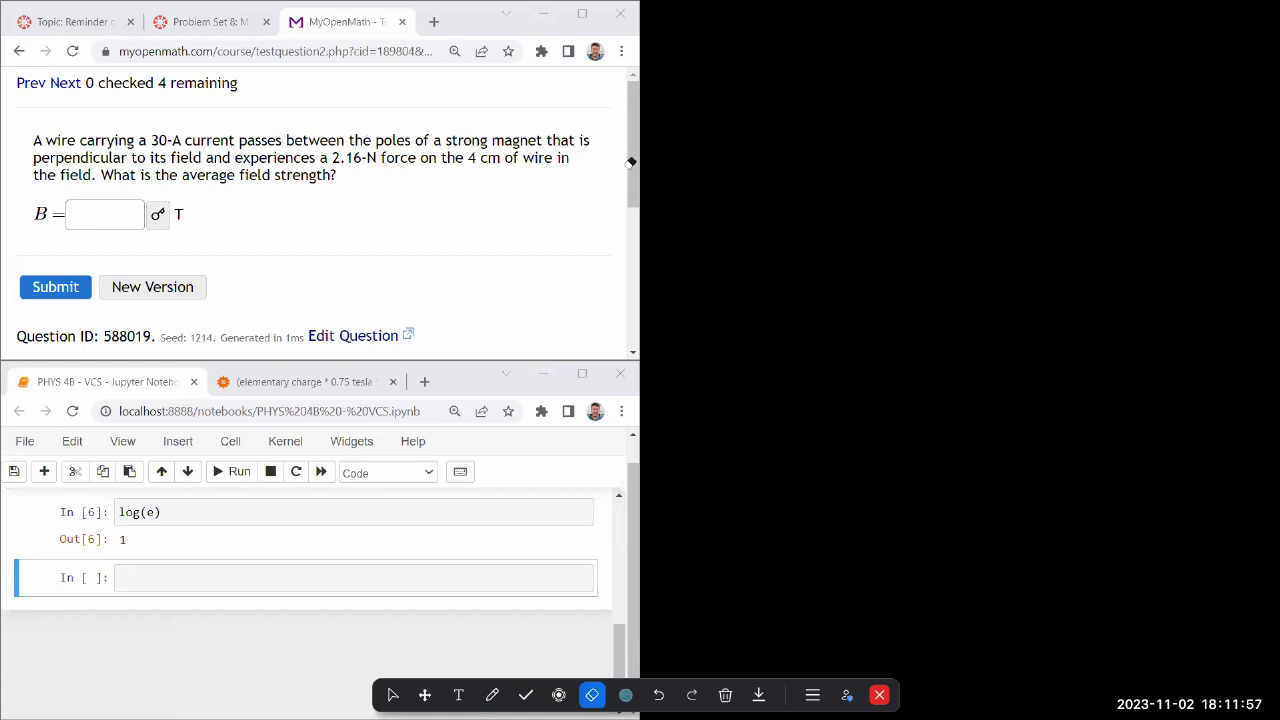
In green ink, draw the north pole block marked N
click(491, 694)
click(625, 694)
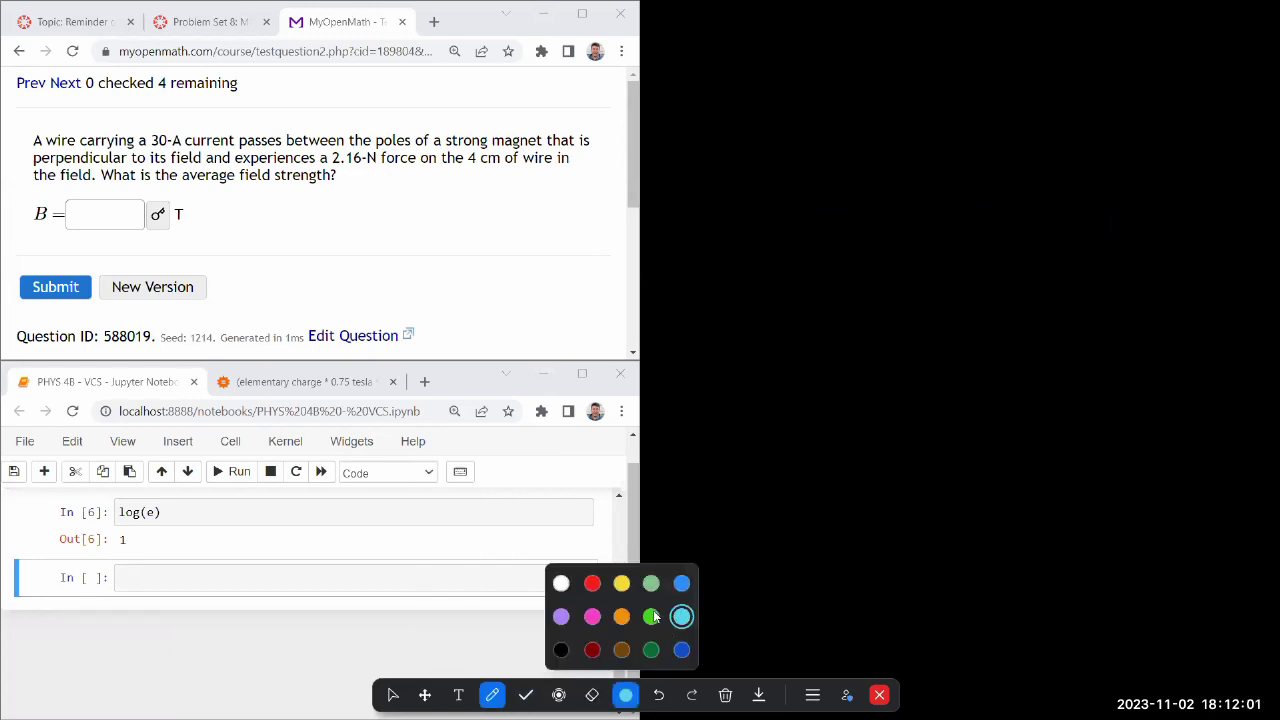
click(651, 616)
mouse_move(791, 60)
mouse_down()
mouse_move(793, 150)
mouse_move(1014, 138)
mouse_up()
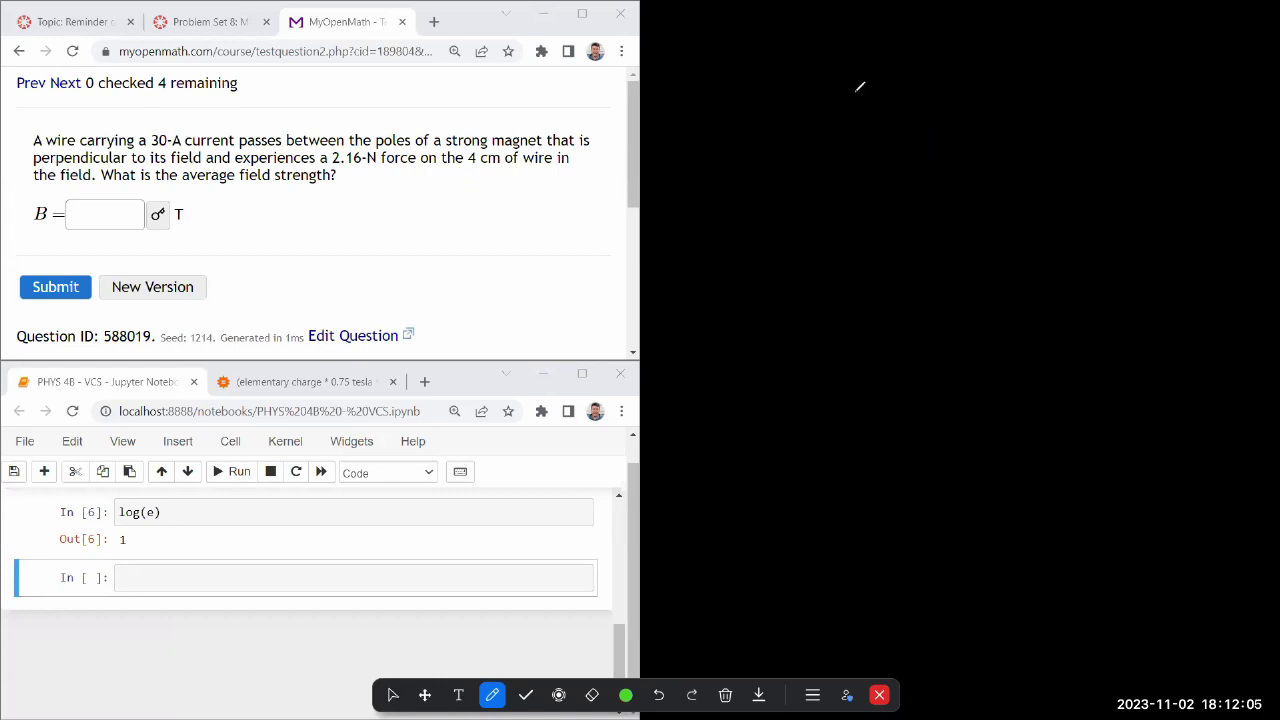
mouse_move(792, 61)
mouse_down()
mouse_move(792, 170)
mouse_move(1008, 160)
mouse_up()
mouse_move(800, 57)
mouse_down()
mouse_move(797, 175)
mouse_move(906, 179)
mouse_move(923, 144)
mouse_move(925, 66)
mouse_up()
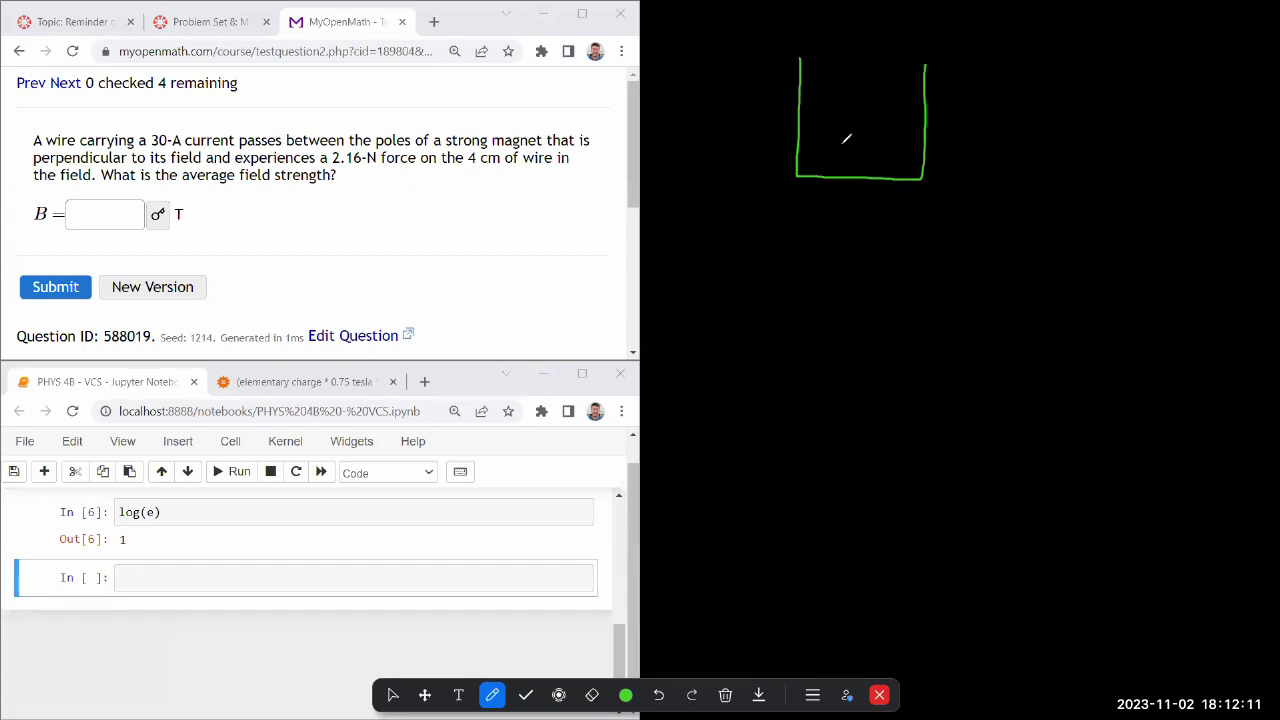
drag(843, 172, 863, 168)
Draw the south pole block marked S and three downward field arrows between the poles
mouse_move(799, 284)
mouse_down()
mouse_move(798, 350)
mouse_move(804, 285)
mouse_move(917, 288)
mouse_move(923, 354)
mouse_up()
drag(874, 296, 856, 325)
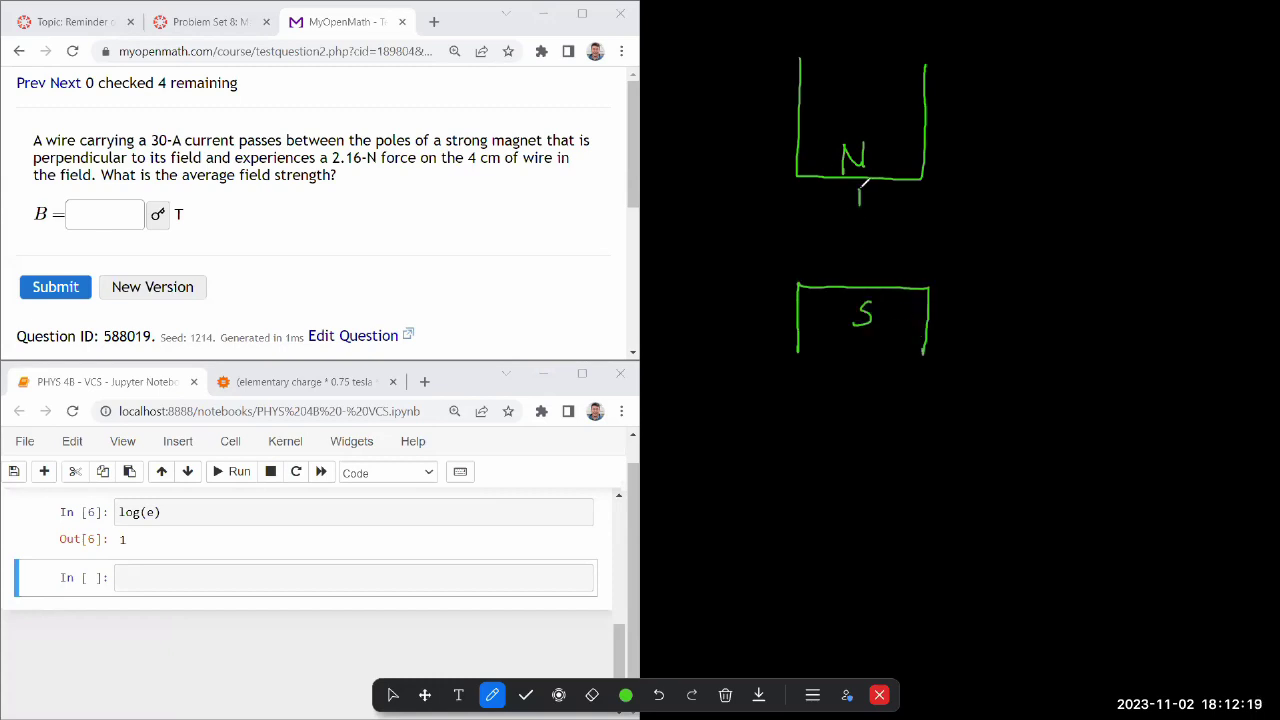
drag(859, 190, 858, 287)
drag(845, 232, 856, 254)
drag(811, 194, 811, 282)
drag(802, 230, 811, 252)
drag(824, 230, 811, 252)
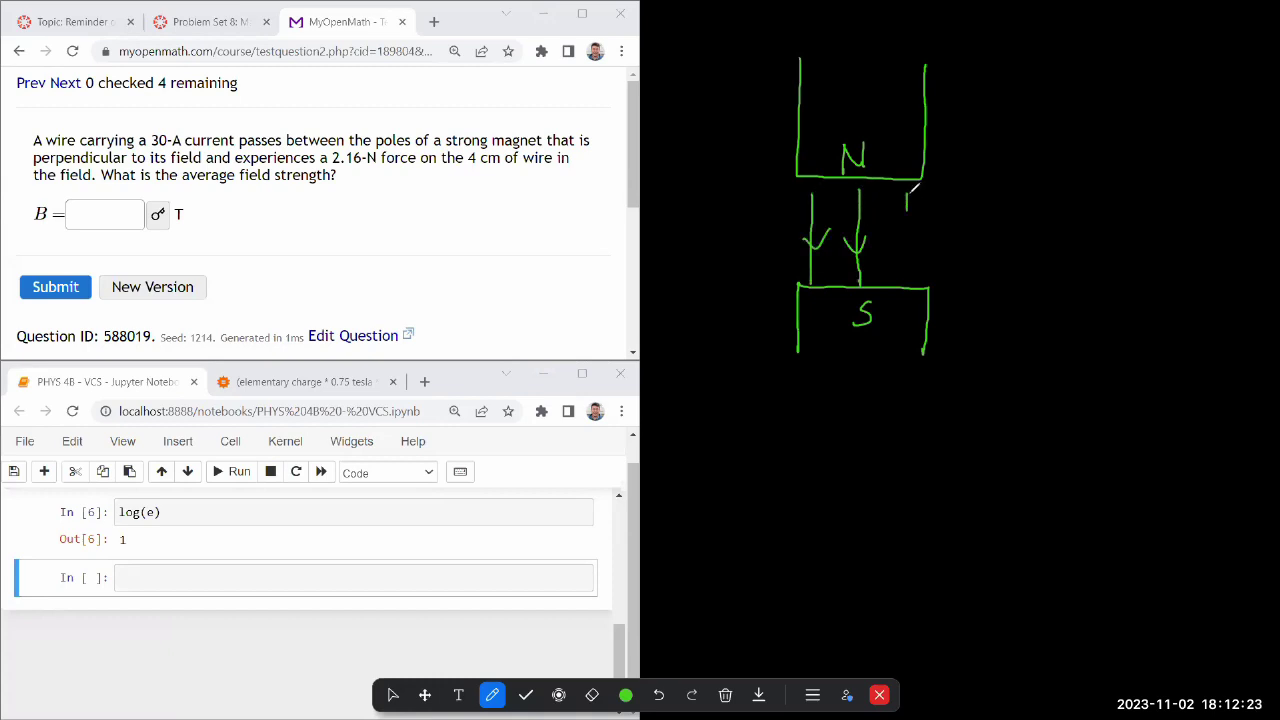
drag(906, 195, 906, 282)
drag(897, 236, 906, 251)
Label the field B₀ and change the ink to cyan
mouse_move(946, 176)
mouse_down()
mouse_move(944, 206)
mouse_move(968, 193)
mouse_up()
click(627, 694)
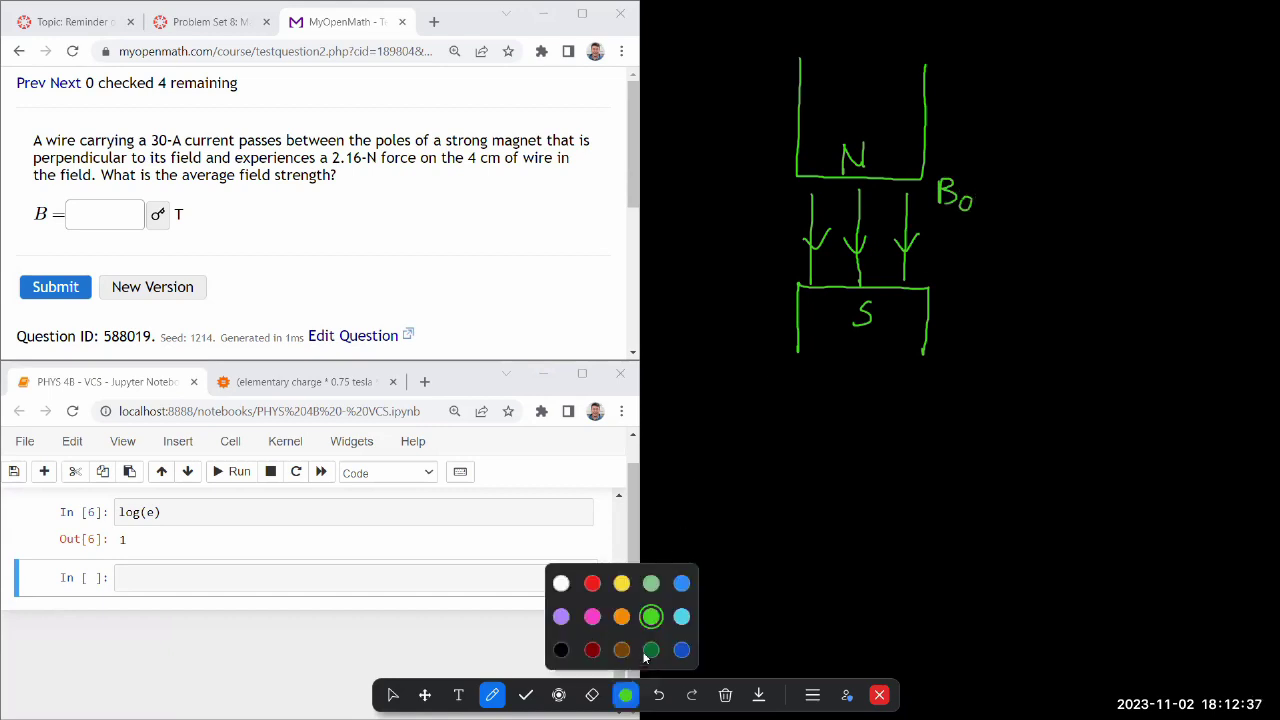
click(681, 616)
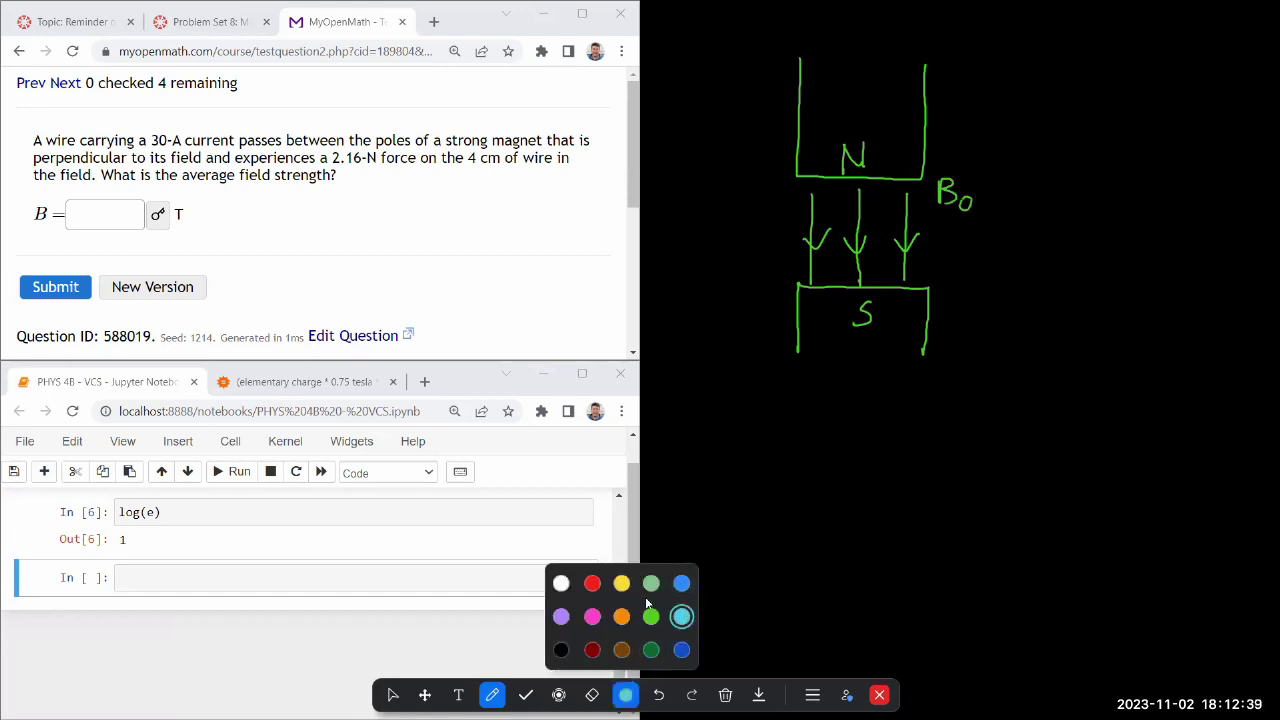
click(490, 693)
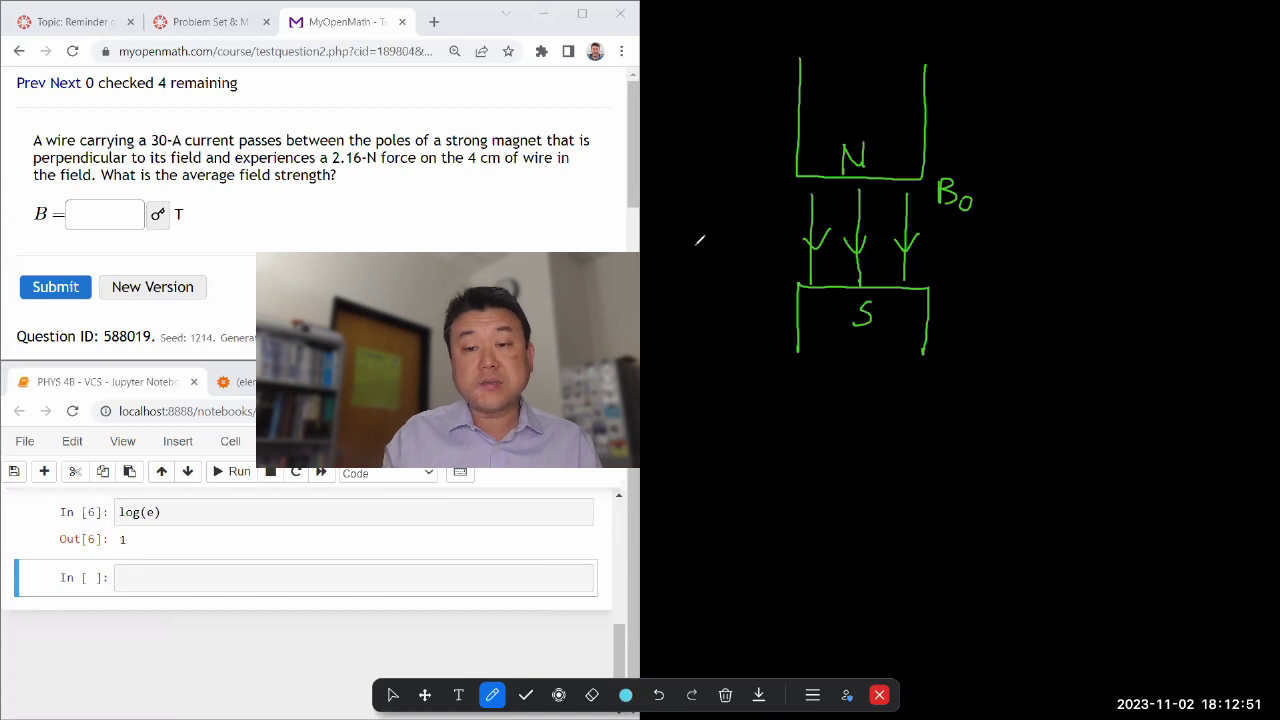
Draw the wire across the magnet gap with current arrows and label I
mouse_move(690, 238)
mouse_down()
mouse_move(1022, 254)
mouse_move(995, 268)
mouse_up()
drag(763, 239, 772, 249)
drag(772, 249, 764, 260)
mouse_move(733, 218)
mouse_down()
mouse_move(747, 218)
mouse_move(740, 238)
mouse_up()
drag(734, 239, 748, 238)
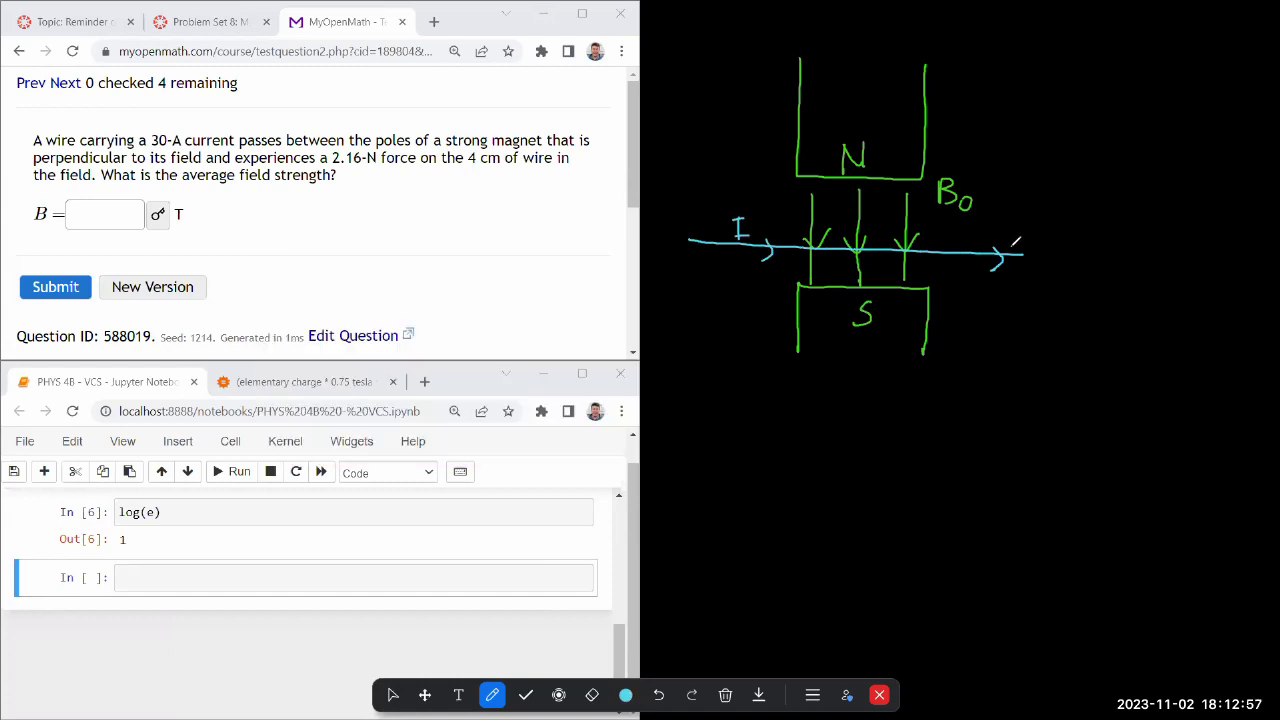
Undo a stray mark, then add a double-headed length arrow labelled l=4cm
drag(913, 232, 928, 249)
key(ctrl+z)
mouse_move(808, 374)
mouse_down()
mouse_move(802, 388)
mouse_move(928, 386)
mouse_move(922, 397)
mouse_up()
mouse_move(850, 420)
mouse_down()
mouse_move(906, 406)
mouse_move(942, 422)
mouse_up()
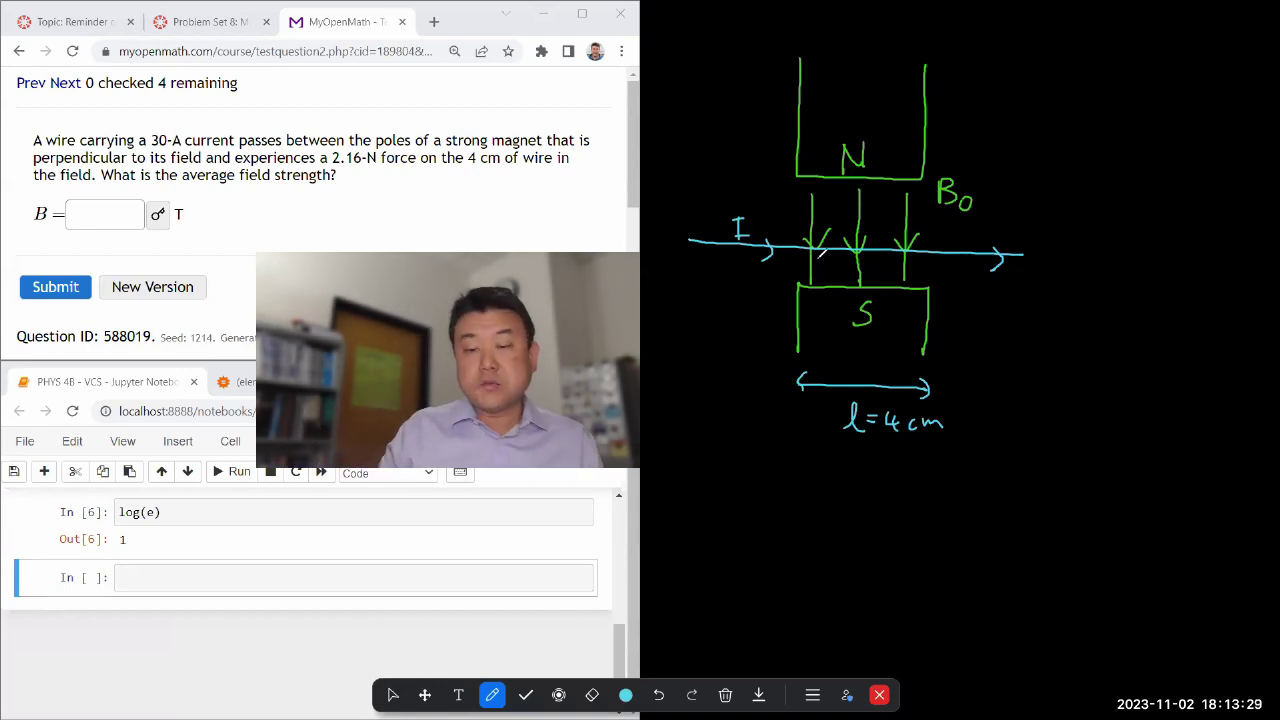
In white ink, mark the into-page force as a circled X labelled F_B on the wire
click(625, 694)
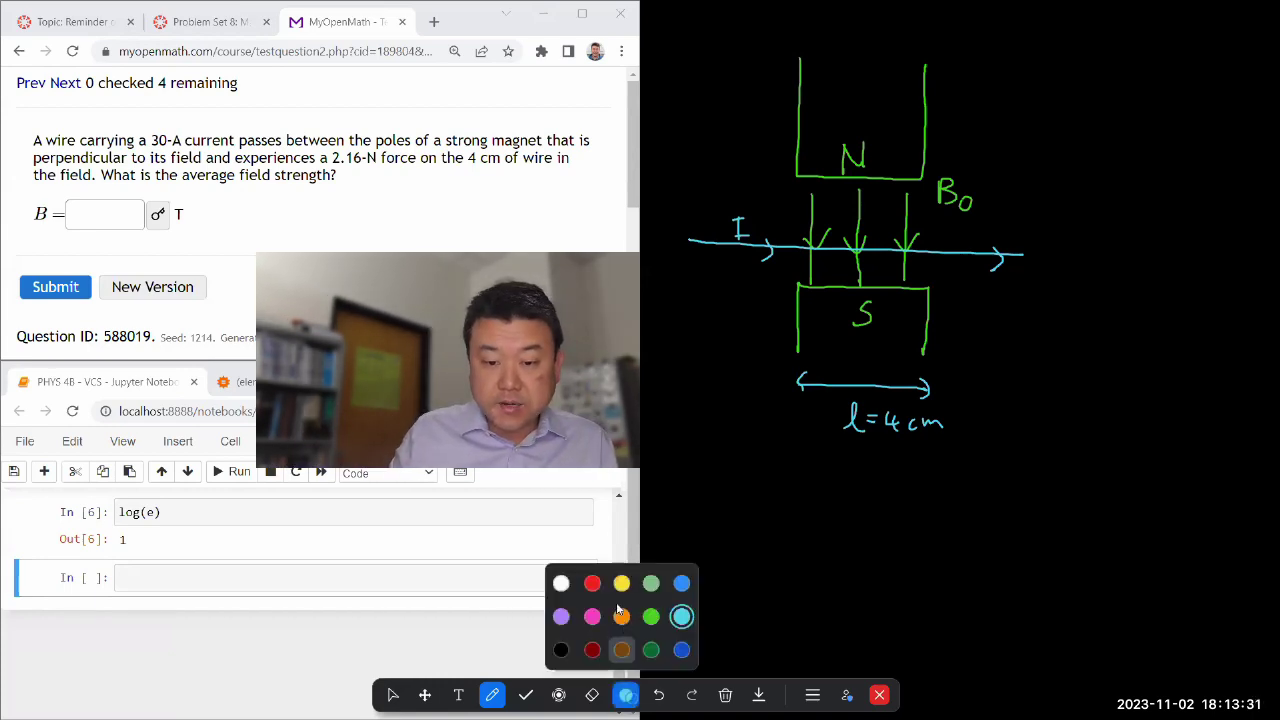
drag(930, 220, 937, 247)
mouse_move(937, 226)
mouse_down()
mouse_move(922, 247)
mouse_move(948, 254)
mouse_up()
drag(950, 226, 962, 224)
drag(949, 240, 958, 239)
drag(961, 236, 963, 256)
drag(962, 236, 964, 256)
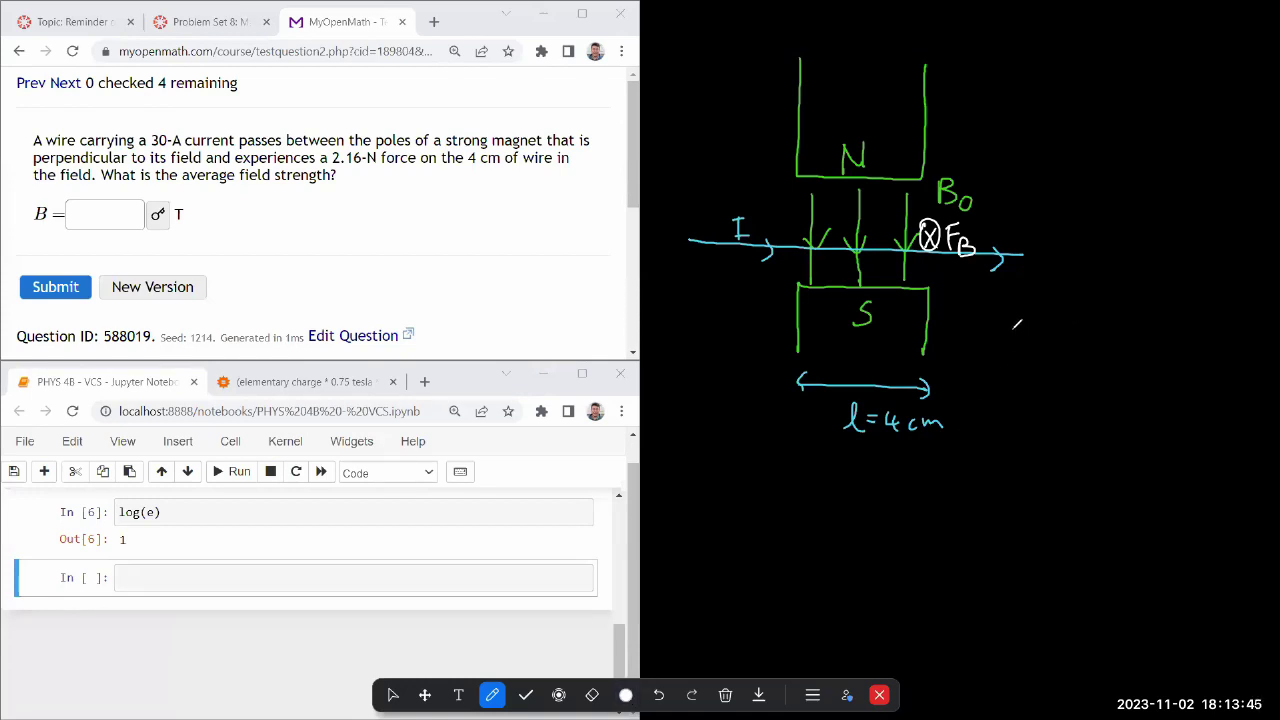
Write F_B = q·v×B to the right of the magnet and underline it
mouse_move(1012, 336)
mouse_down()
mouse_move(1013, 380)
mouse_move(1040, 386)
mouse_move(1036, 320)
mouse_up()
drag(1046, 348, 1062, 346)
mouse_move(1048, 358)
mouse_down()
mouse_move(1064, 358)
mouse_move(1084, 396)
mouse_up()
mouse_move(1112, 344)
mouse_down()
mouse_move(1133, 318)
mouse_move(1152, 366)
mouse_up()
mouse_move(1152, 350)
mouse_down()
mouse_move(1140, 366)
mouse_move(1160, 342)
mouse_up()
mouse_move(1160, 342)
mouse_down()
mouse_move(1178, 370)
mouse_move(1164, 374)
mouse_move(1174, 318)
mouse_up()
drag(1022, 408, 1162, 401)
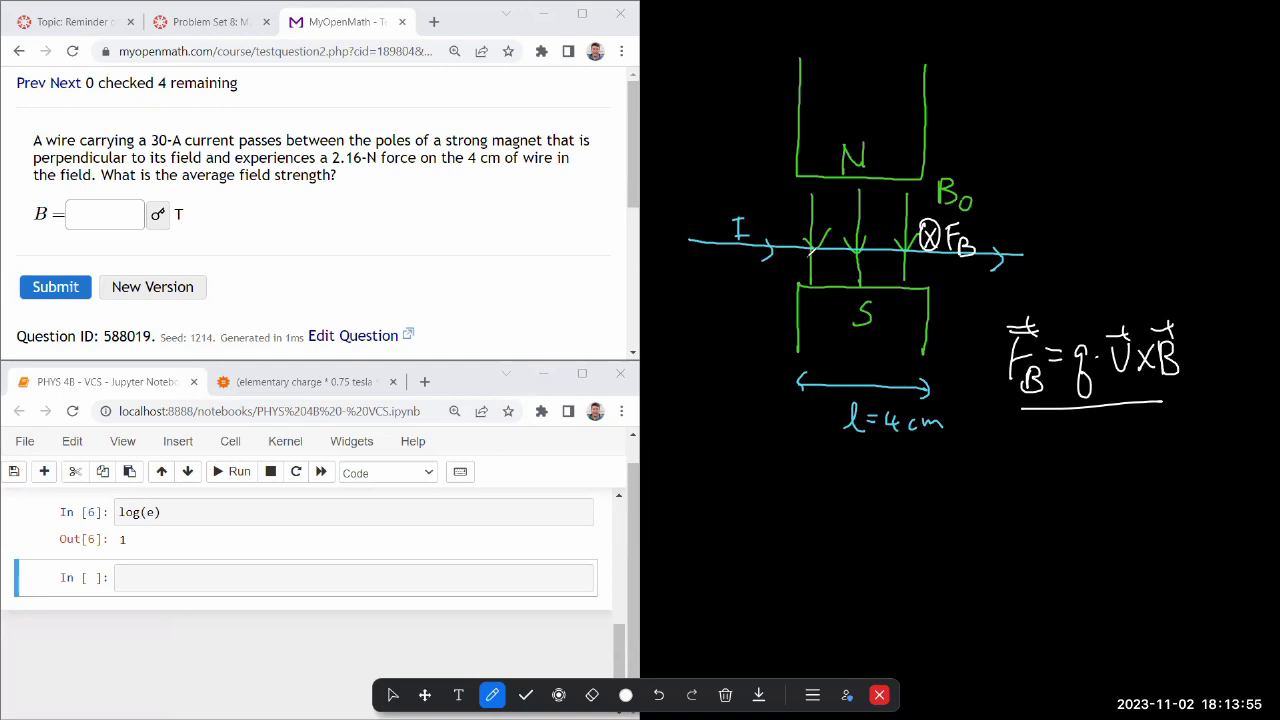
Tick both wire ends inside the field and underline the equation again
drag(797, 232, 797, 288)
drag(930, 240, 932, 296)
drag(1005, 398, 1180, 403)
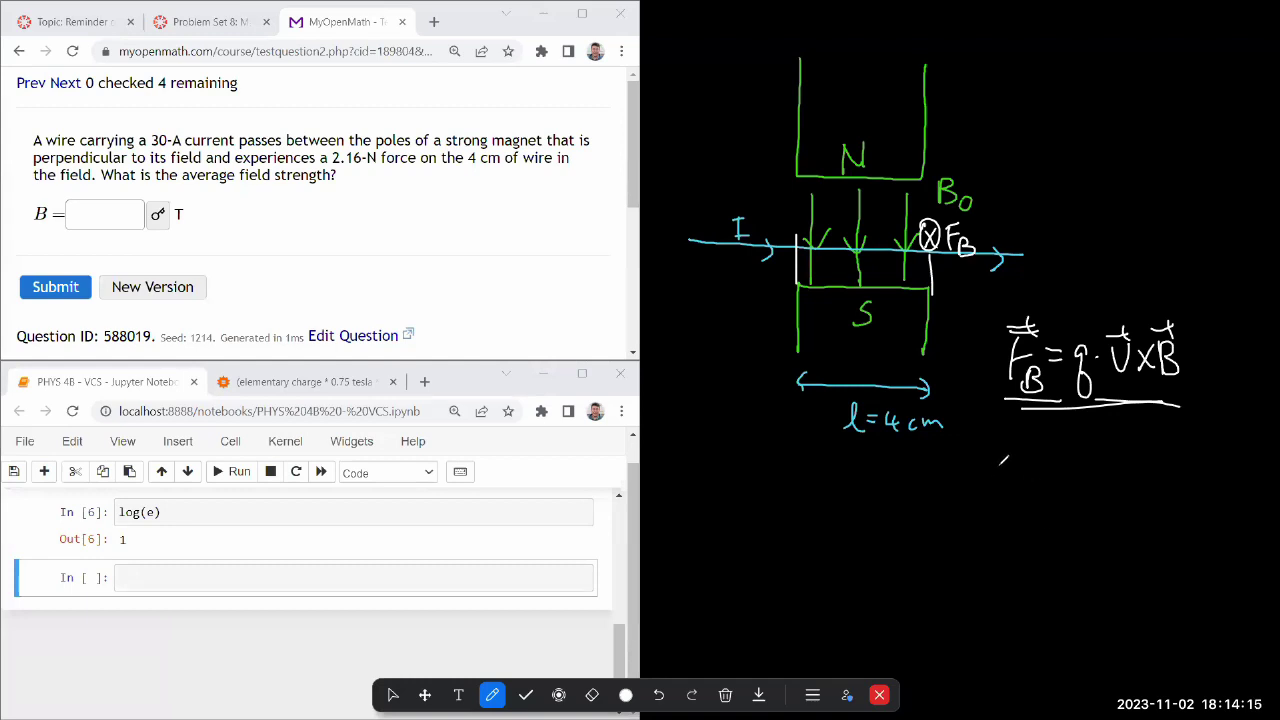
Write a vector F with the subscript 'current carrying wire' below the first equation
mouse_move(996, 468)
mouse_down()
mouse_move(1020, 466)
mouse_move(996, 505)
mouse_up()
mouse_move(998, 488)
mouse_down()
mouse_move(1018, 485)
mouse_move(1023, 458)
mouse_move(1038, 500)
mouse_move(1070, 506)
mouse_up()
drag(1058, 494, 1072, 492)
mouse_move(1018, 525)
mouse_down()
mouse_move(1050, 520)
mouse_move(1054, 550)
mouse_move(1072, 546)
mouse_up()
mouse_move(1024, 550)
mouse_down()
mouse_move(1036, 570)
mouse_move(1066, 566)
mouse_up()
drag(1084, 542, 1076, 550)
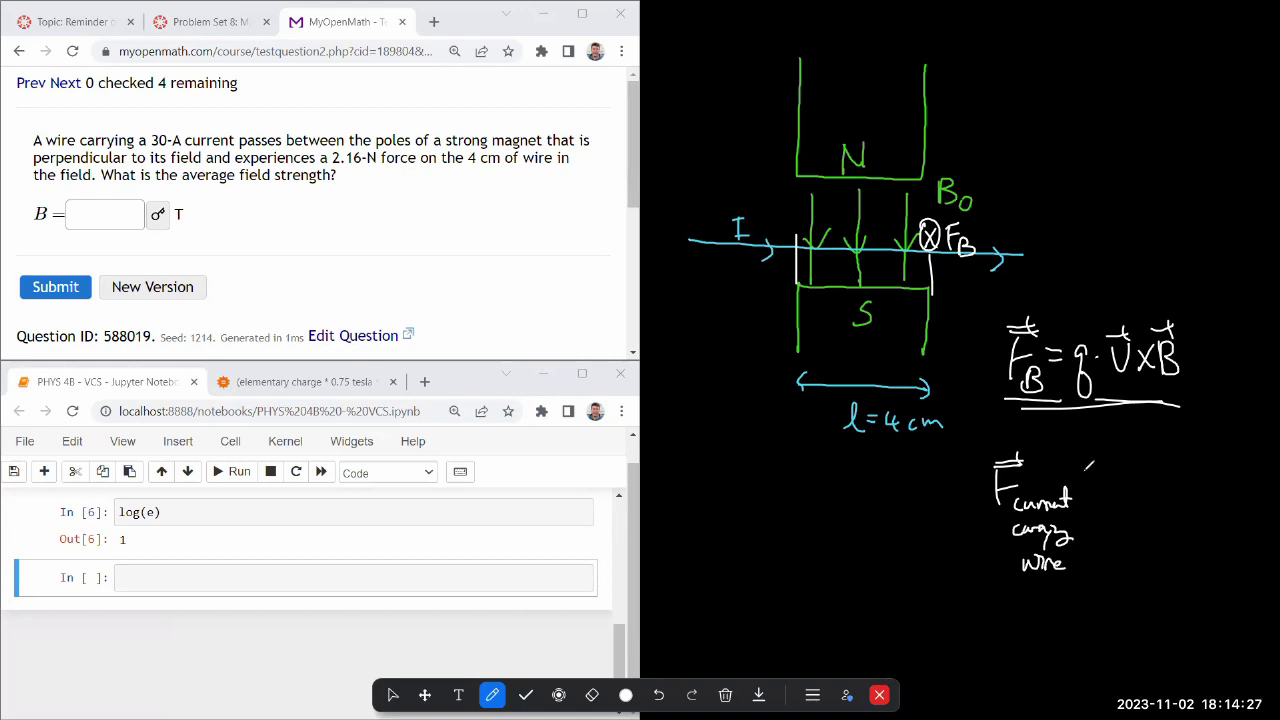
Complete the equation as = I l×B and underline it
drag(1082, 471, 1101, 468)
drag(1084, 479, 1102, 476)
mouse_move(1110, 456)
mouse_down()
mouse_move(1134, 455)
mouse_move(1121, 494)
mouse_move(1146, 486)
mouse_move(1153, 456)
mouse_move(1165, 490)
mouse_up()
mouse_move(1140, 446)
mouse_down()
mouse_move(1163, 444)
mouse_move(1182, 488)
mouse_move(1206, 496)
mouse_up()
drag(1186, 450, 1202, 440)
drag(1110, 510, 1216, 510)
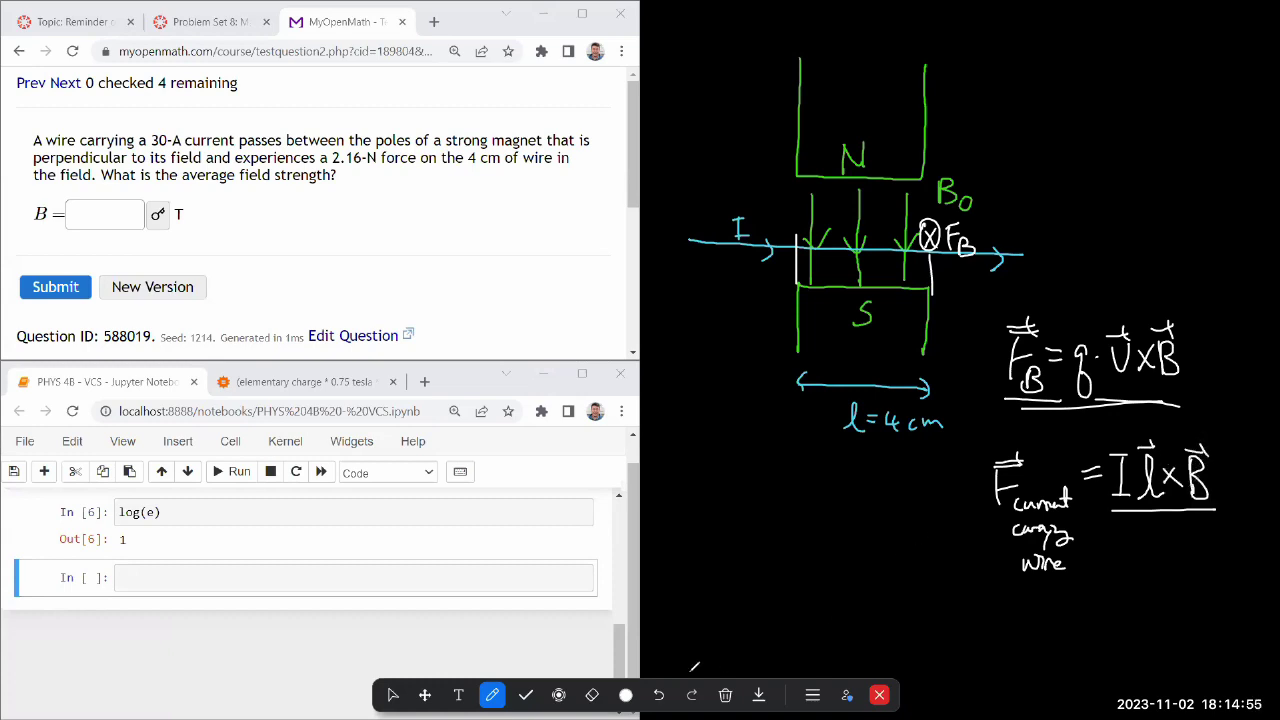
In yellow, box both ×B terms, underline q·v, mark ℓ along the wire and box the wire formula
click(626, 695)
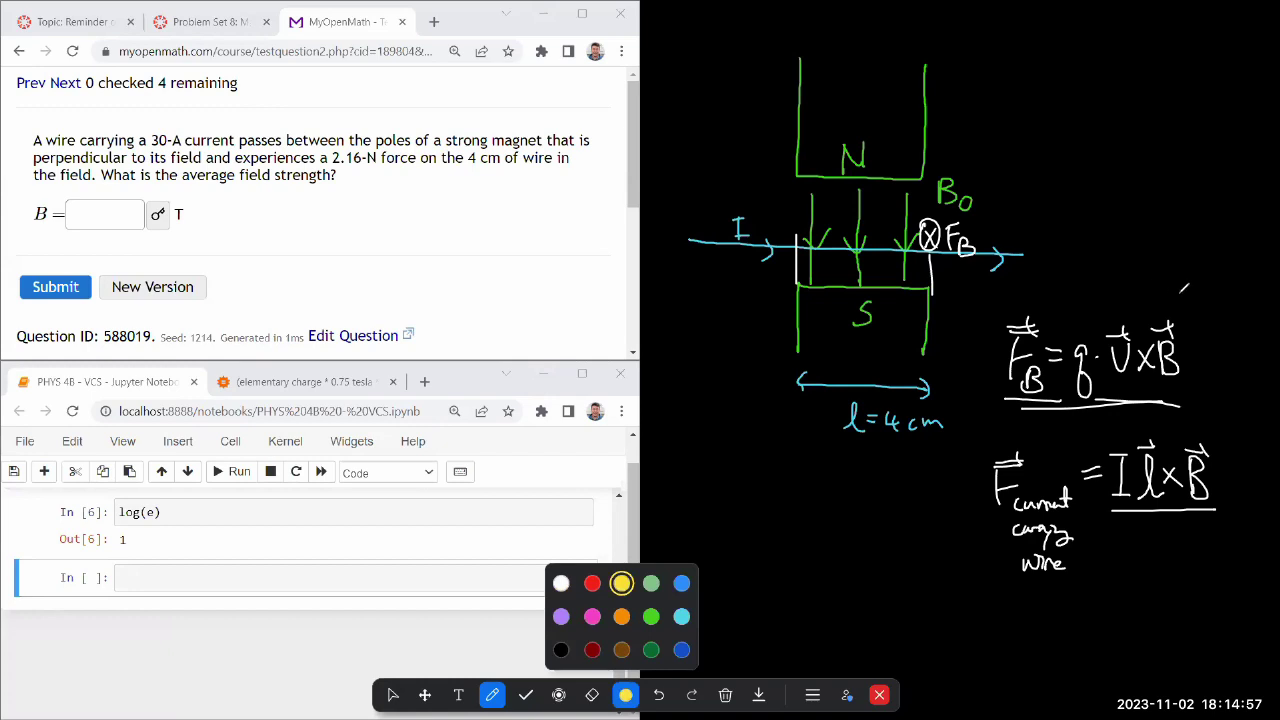
mouse_move(1156, 291)
mouse_down()
mouse_move(1136, 300)
mouse_move(1132, 404)
mouse_move(1192, 286)
mouse_up()
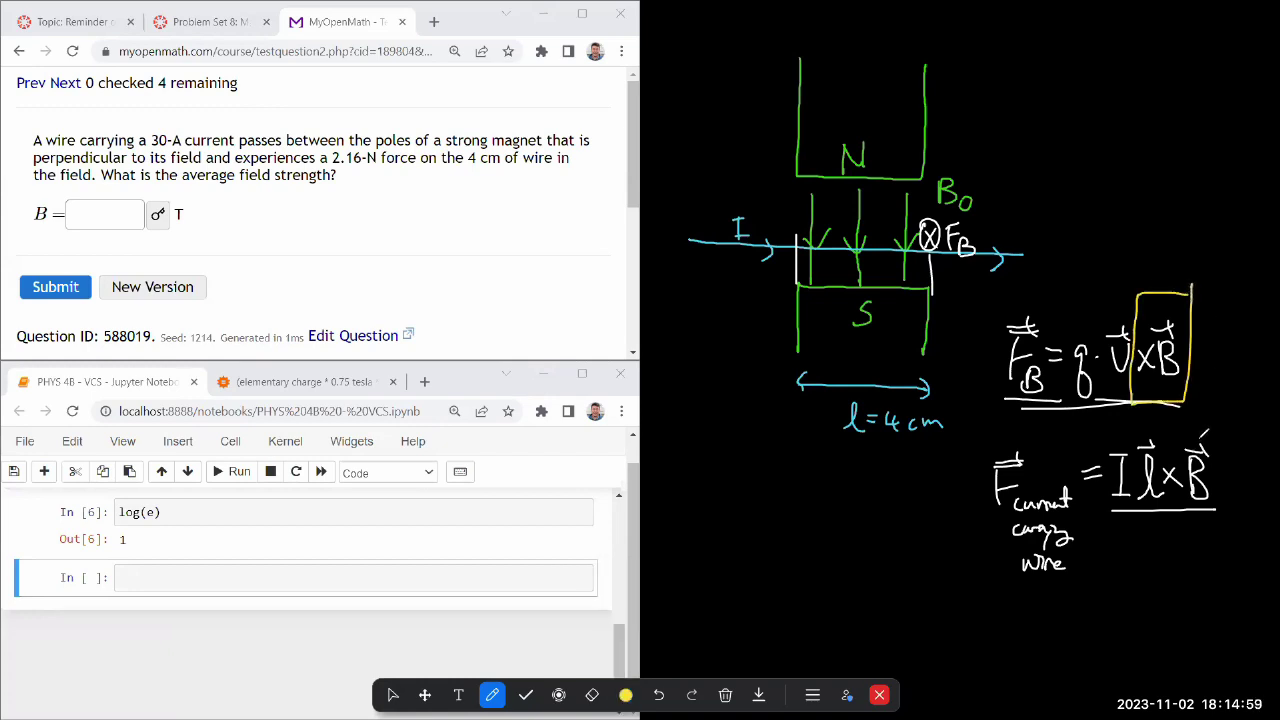
mouse_move(1200, 438)
mouse_down()
mouse_move(1153, 454)
mouse_move(1184, 524)
mouse_move(1220, 428)
mouse_up()
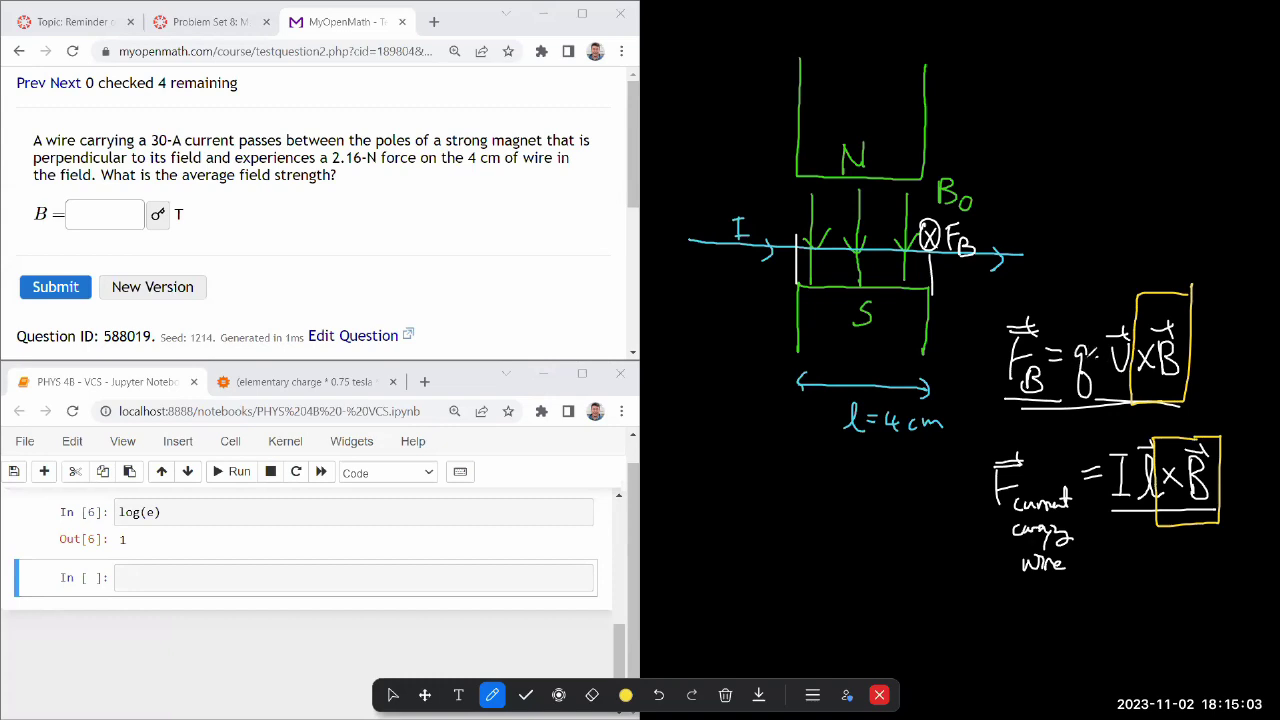
drag(1130, 378, 1074, 370)
mouse_move(800, 250)
mouse_down()
mouse_move(932, 254)
mouse_move(886, 262)
mouse_move(890, 284)
mouse_move(892, 248)
mouse_up()
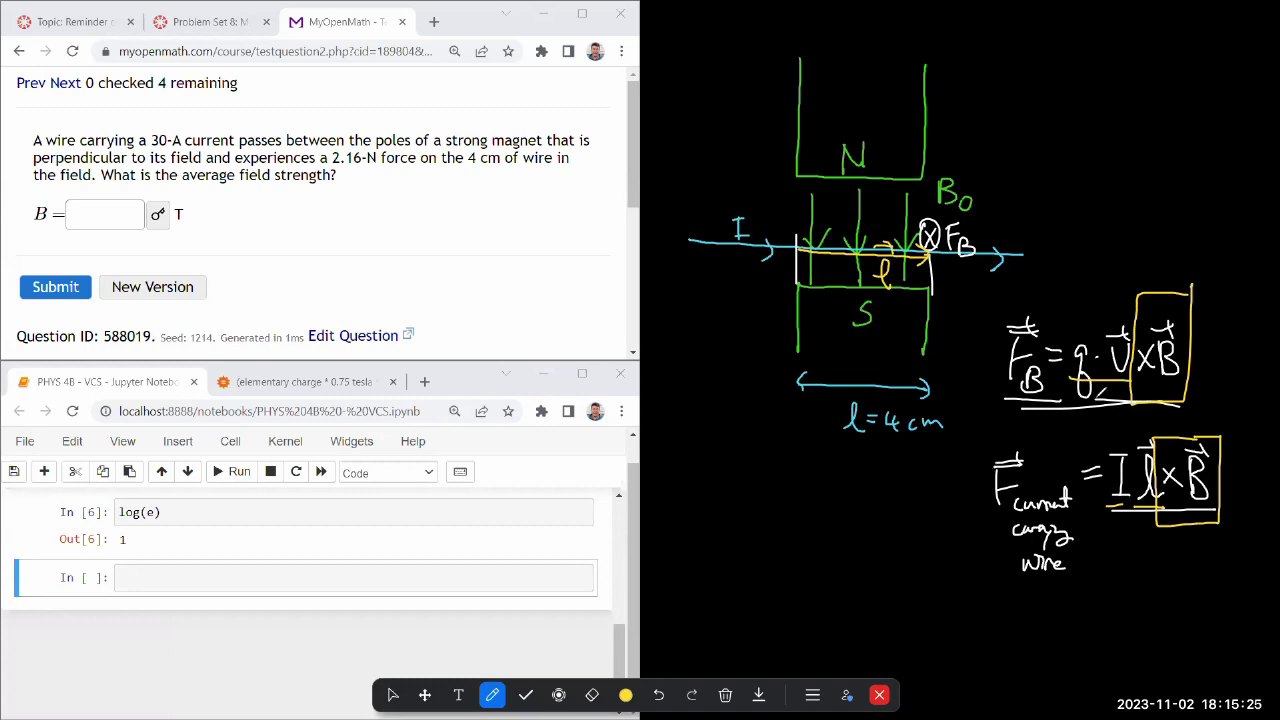
drag(1131, 429, 1154, 408)
mouse_move(1144, 422)
mouse_down()
mouse_move(1094, 422)
mouse_move(979, 468)
mouse_move(1016, 595)
mouse_move(1232, 572)
mouse_move(1234, 412)
mouse_move(1122, 412)
mouse_up()
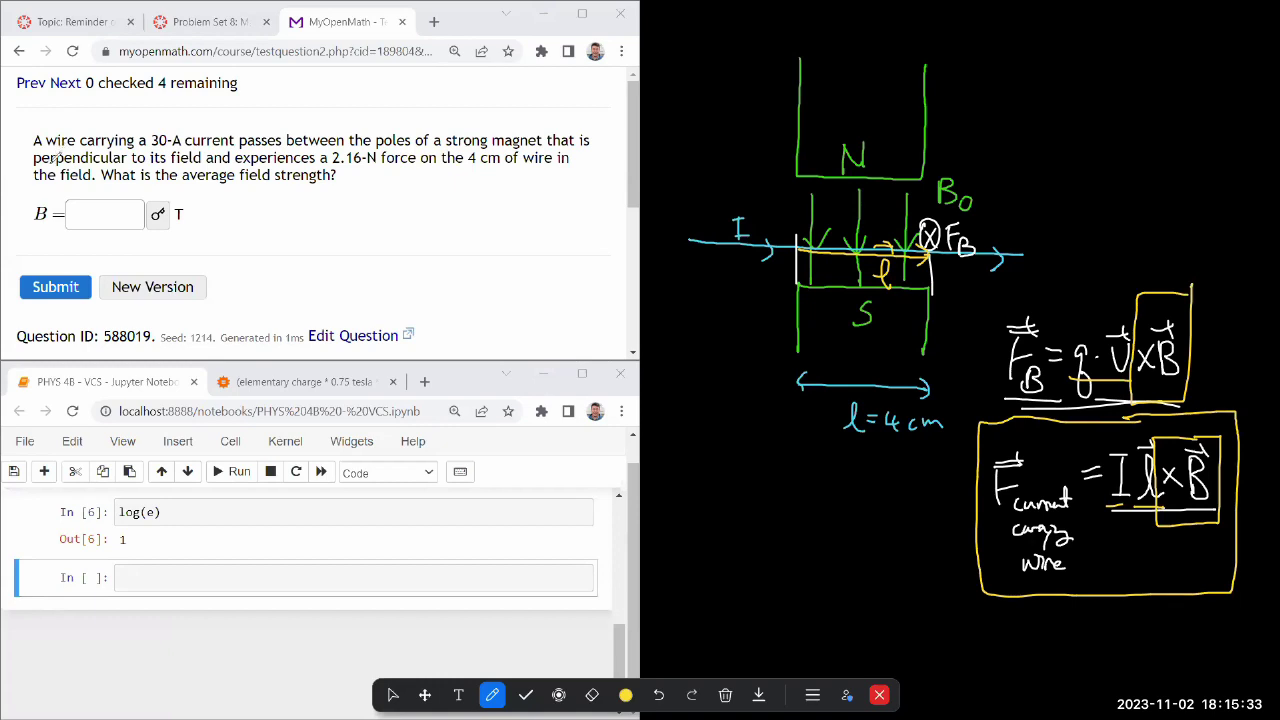
In pale green ink, write F = IℓB sinθ and underline the θ
click(625, 694)
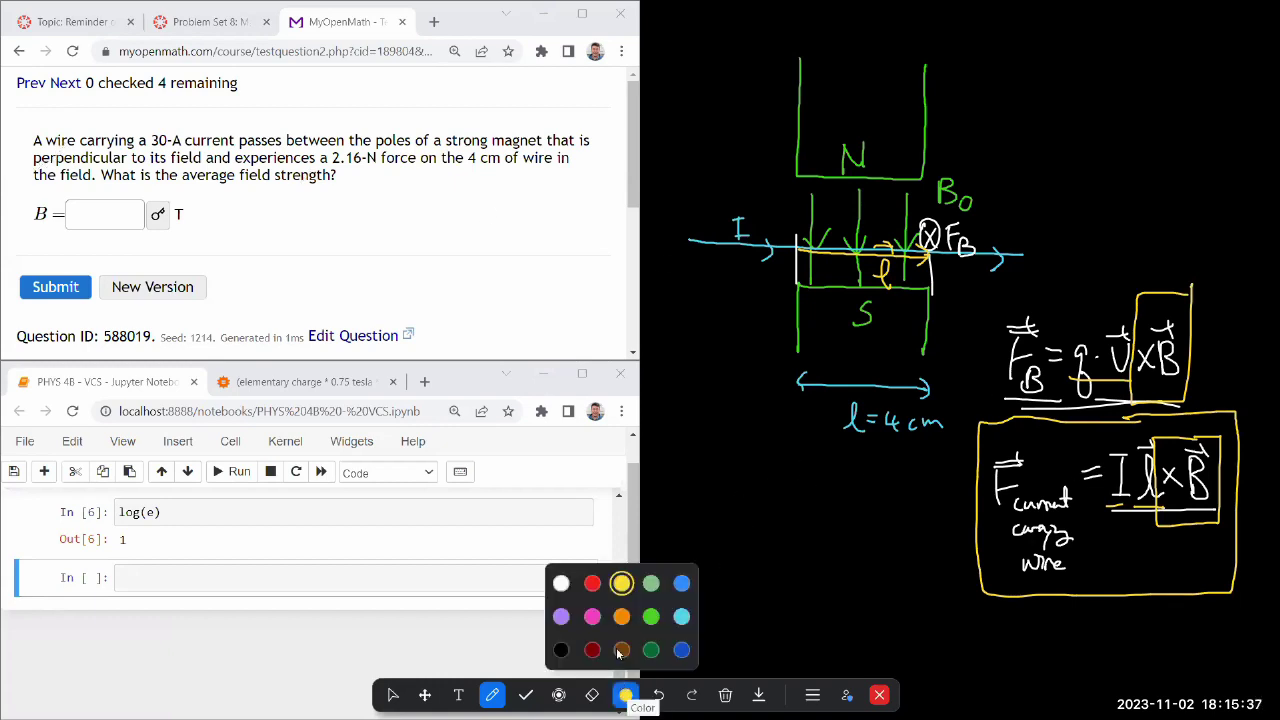
click(651, 583)
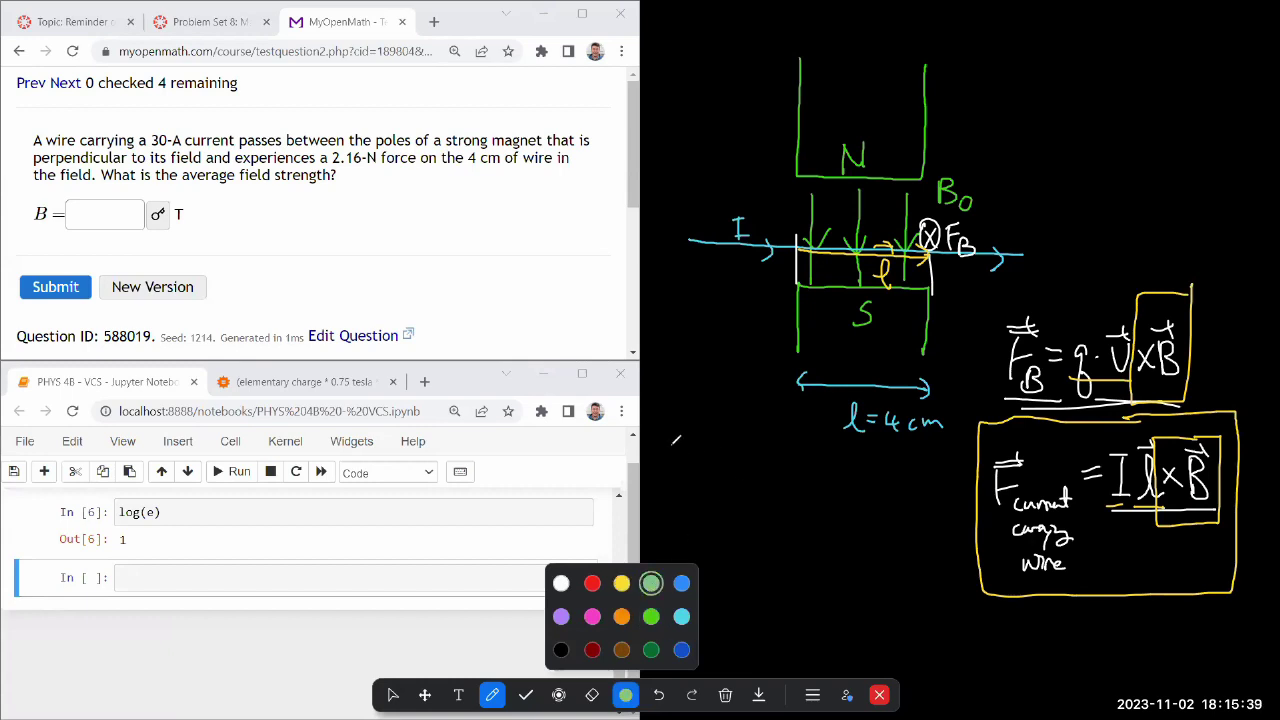
drag(676, 445, 676, 490)
drag(677, 445, 696, 444)
mouse_move(678, 466)
mouse_down()
mouse_move(739, 461)
mouse_move(726, 464)
mouse_up()
click(706, 463)
drag(708, 476, 728, 475)
mouse_move(731, 447)
mouse_down()
mouse_move(752, 446)
mouse_move(740, 490)
mouse_up()
drag(734, 491, 786, 488)
mouse_move(795, 454)
mouse_down()
mouse_move(821, 472)
mouse_move(860, 480)
mouse_up()
mouse_move(878, 460)
mouse_down()
mouse_move(876, 494)
mouse_move(886, 478)
mouse_up()
mouse_move(868, 497)
mouse_down()
mouse_move(897, 471)
mouse_move(890, 505)
mouse_up()
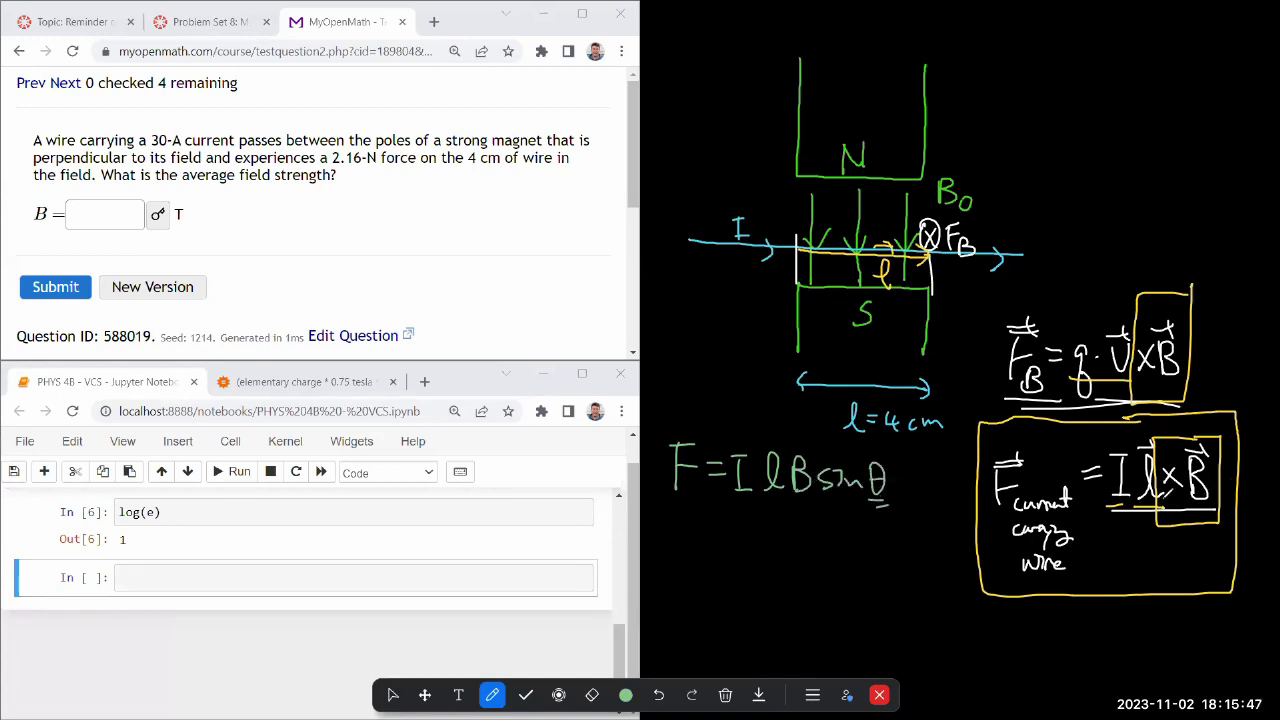
Erase sinθ, leaving F = IℓB, and mark its terms
click(608, 687)
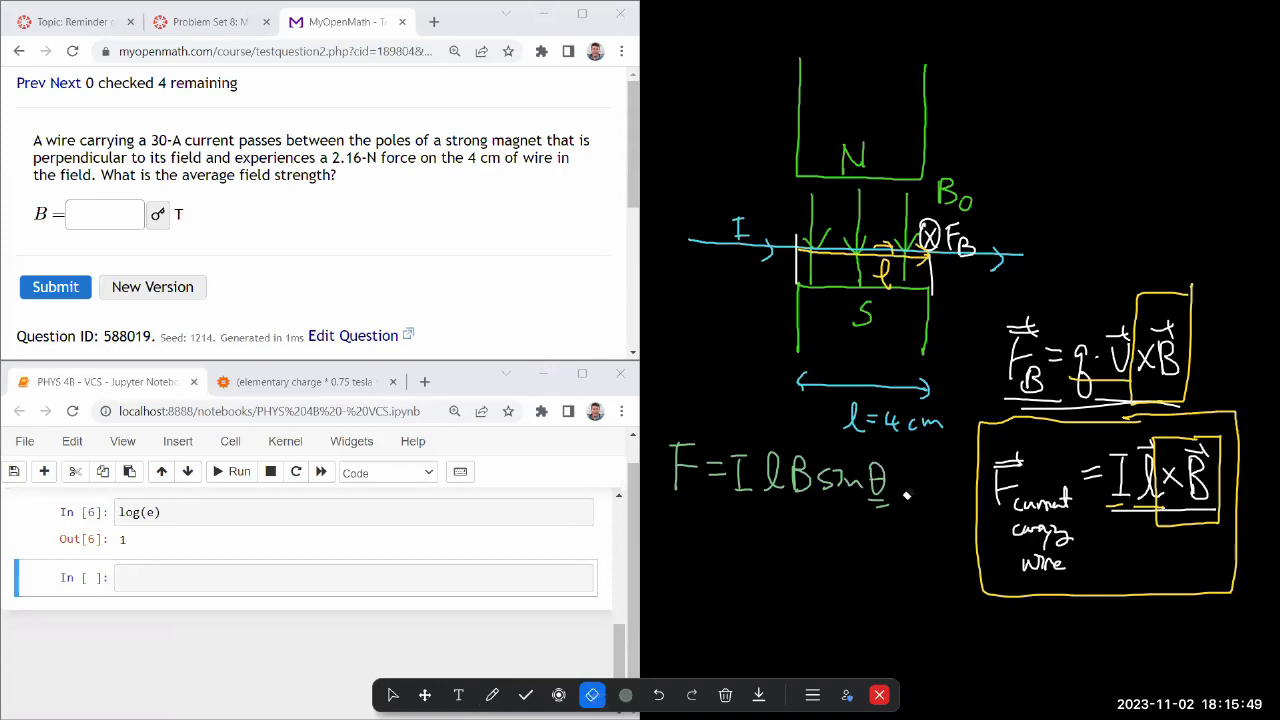
mouse_move(878, 504)
mouse_down()
mouse_move(889, 475)
mouse_move(845, 482)
mouse_up()
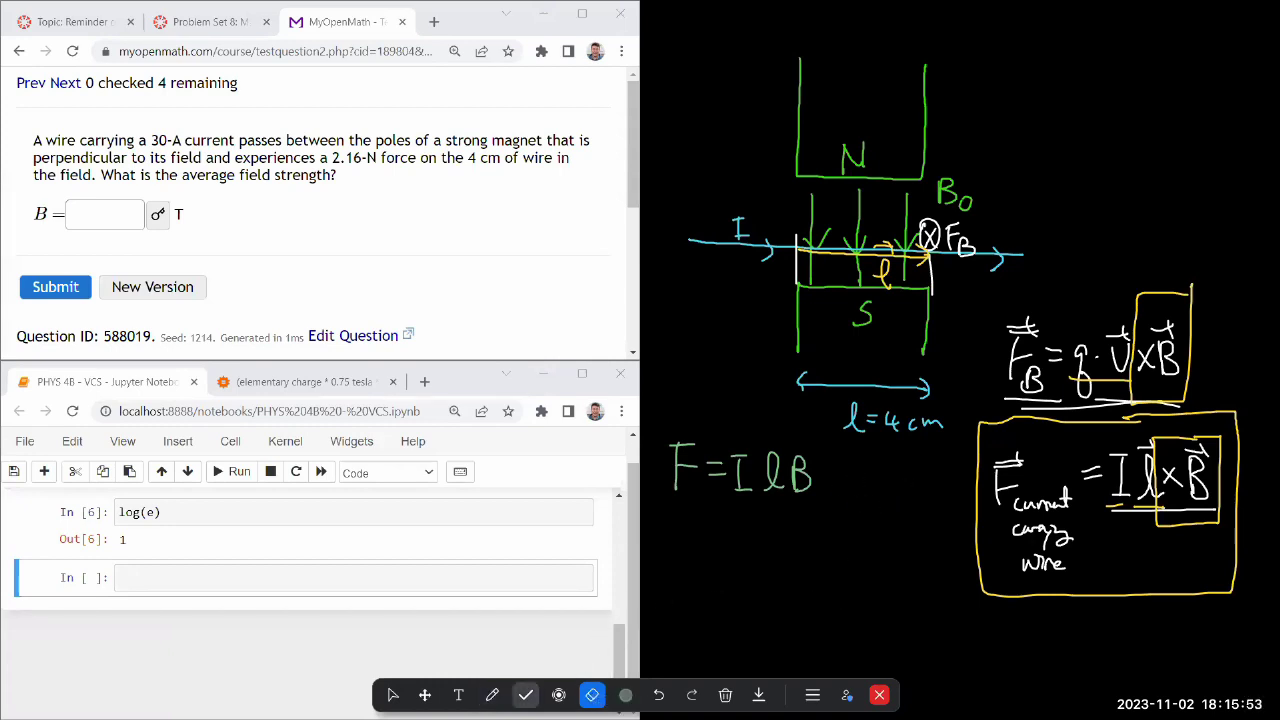
click(490, 694)
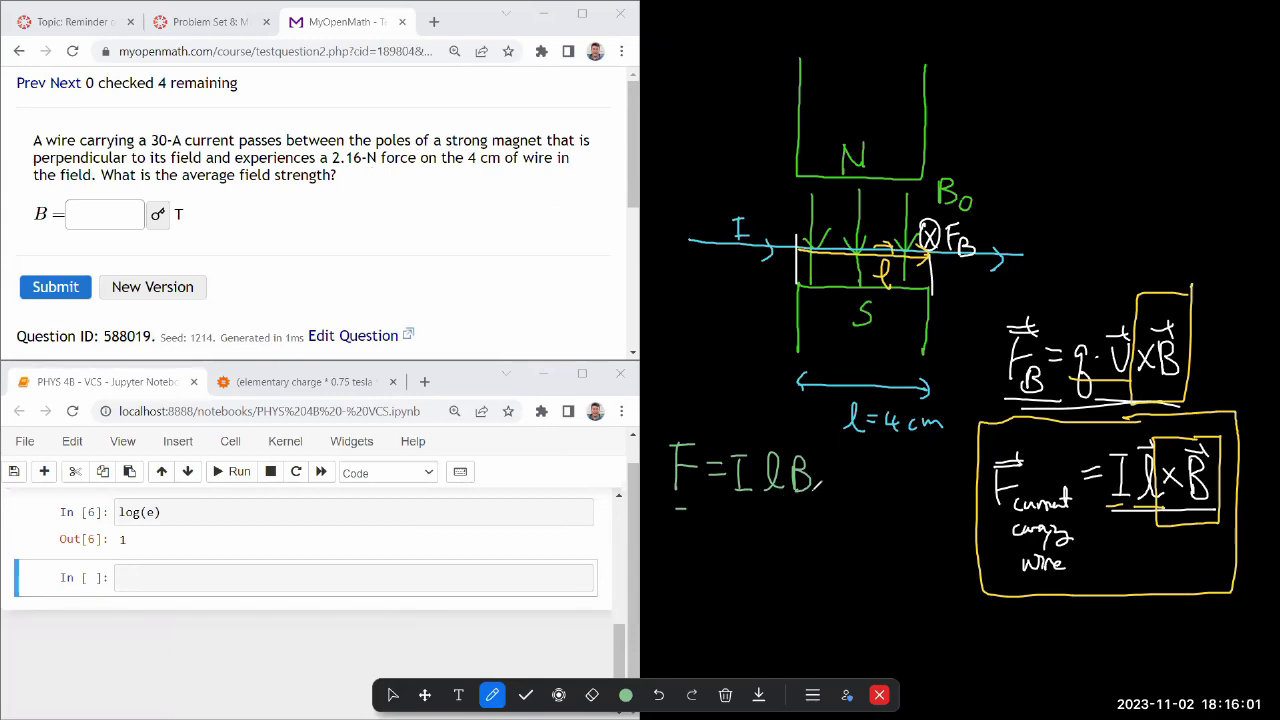
mouse_move(771, 506)
mouse_down()
mouse_move(786, 503)
mouse_move(741, 509)
mouse_up()
Write ⇒ B = F/(I·ℓ) beneath it, underline it, and exit annotation mode
drag(672, 544, 740, 578)
drag(760, 552, 776, 552)
drag(762, 566, 780, 566)
mouse_move(845, 526)
mouse_down()
mouse_move(826, 564)
mouse_move(840, 545)
mouse_up()
mouse_move(808, 573)
mouse_down()
mouse_move(874, 571)
mouse_move(828, 588)
mouse_move(822, 616)
mouse_up()
drag(812, 618, 853, 607)
drag(856, 612, 878, 608)
drag(734, 633, 900, 634)
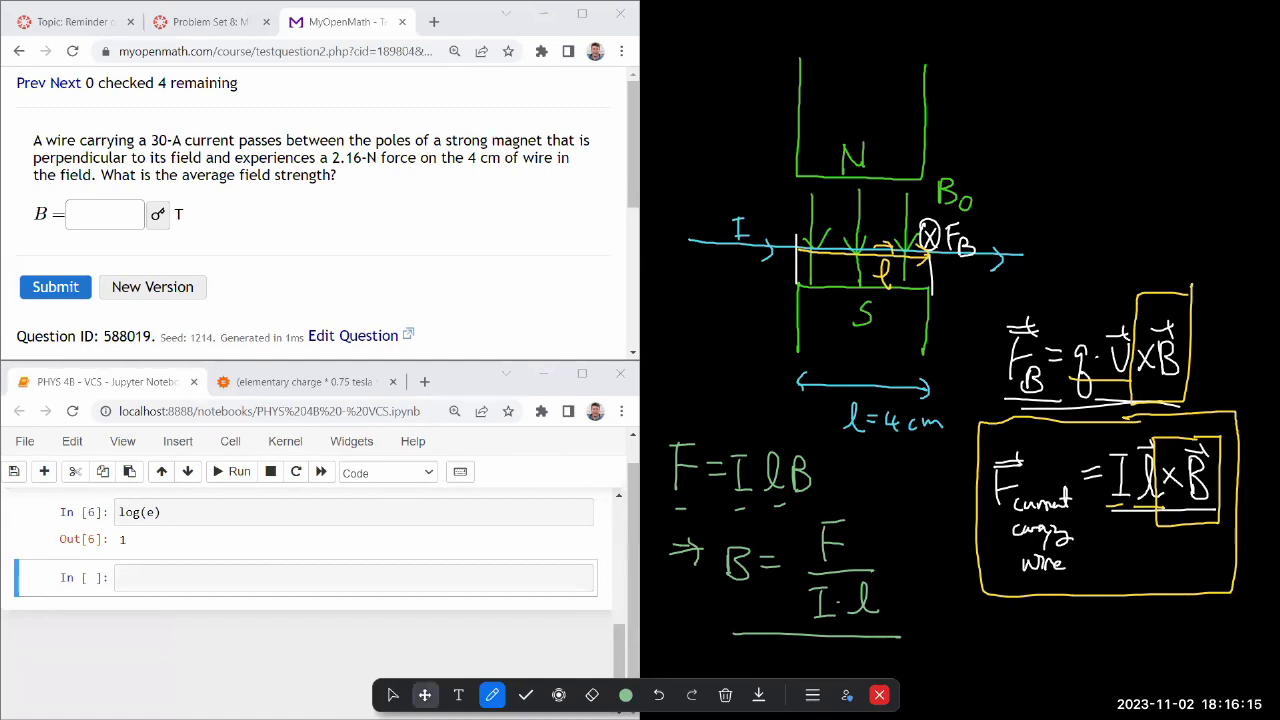
click(392, 694)
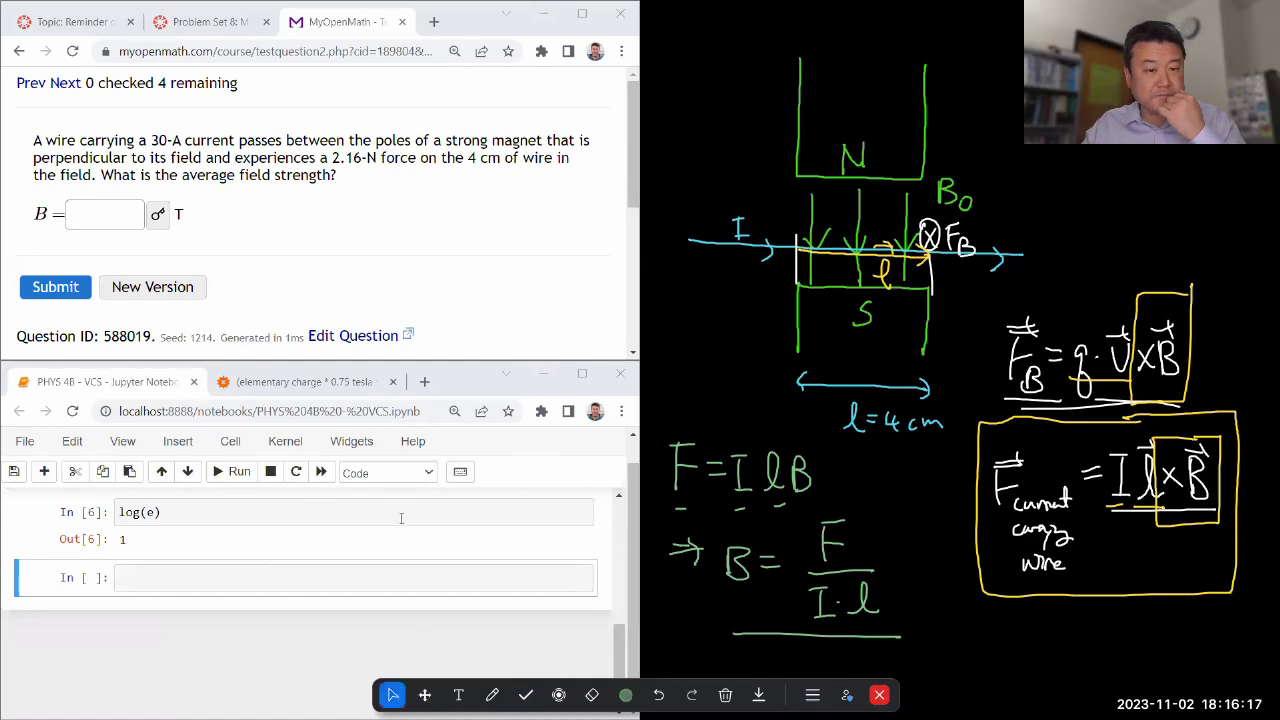
Close a stray new tab and the Wolfram|Alpha elementary-charge tab, returning to Jupyter
click(426, 382)
key(ctrl+w)
click(340, 383)
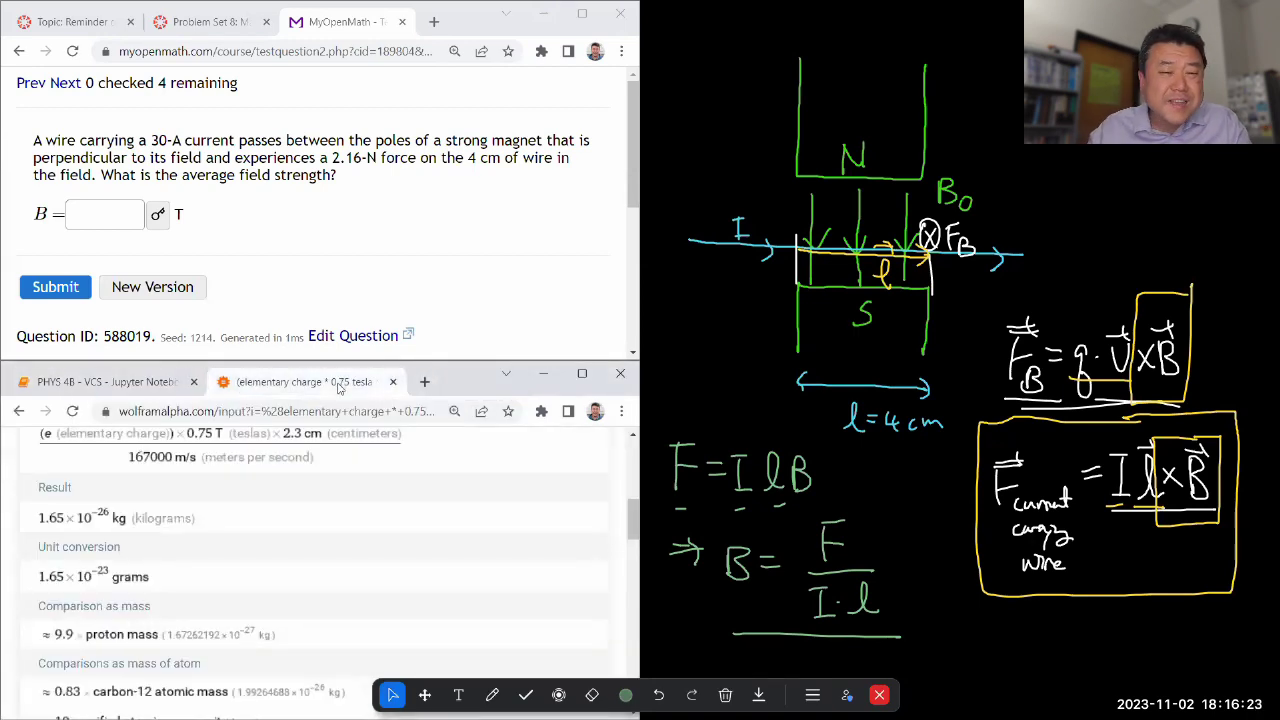
key(ctrl+w)
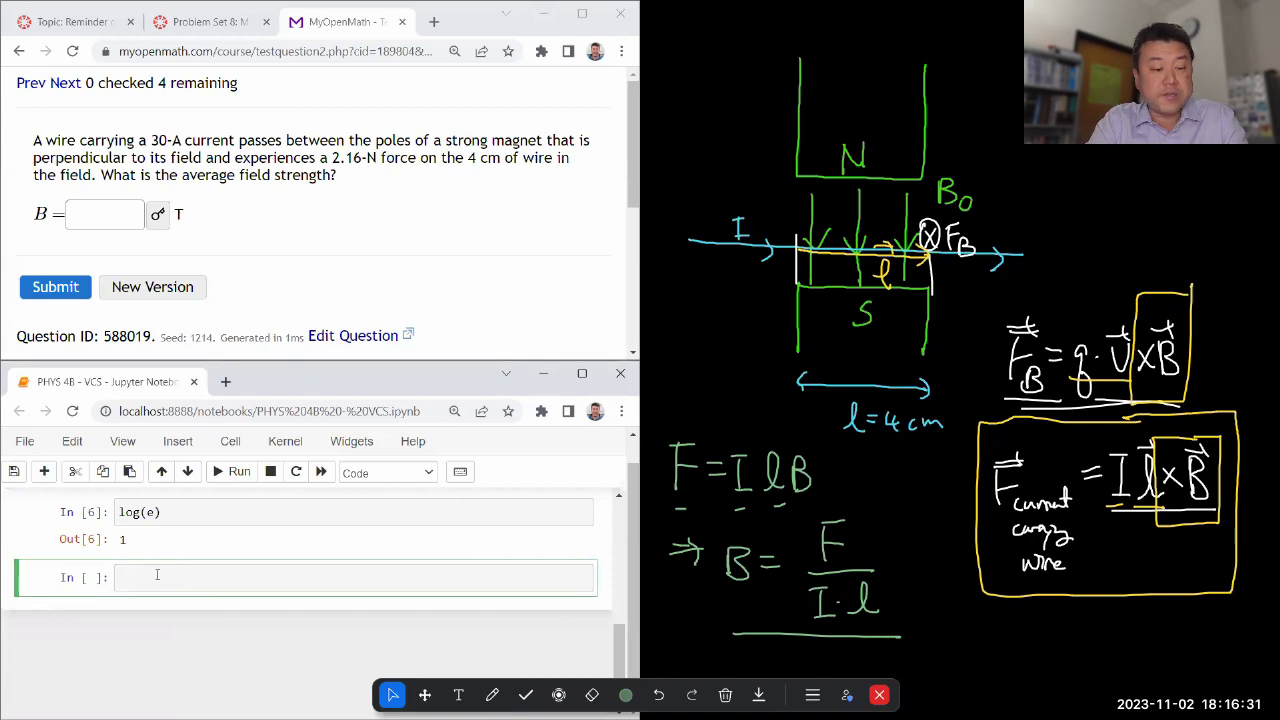
Evaluate 2.16/(30*0.04) in the empty Jupyter cell, giving 1.80000000000000
text(2.16)
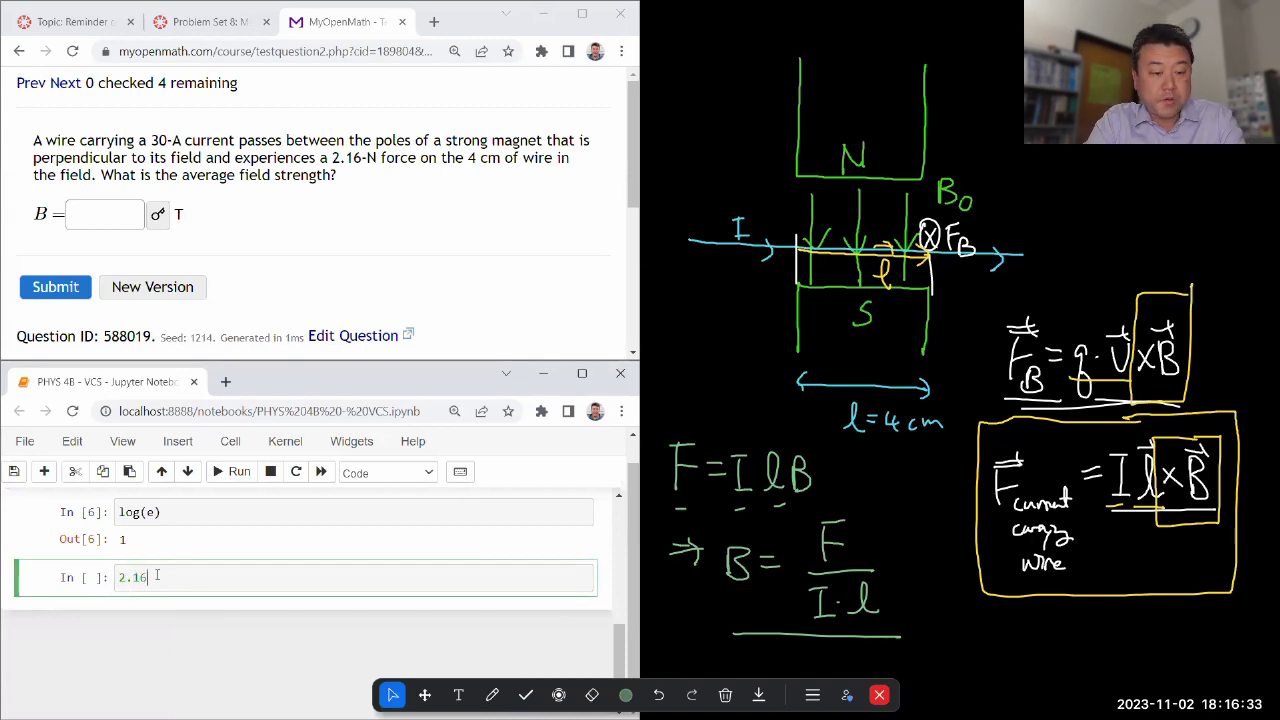
text(/()
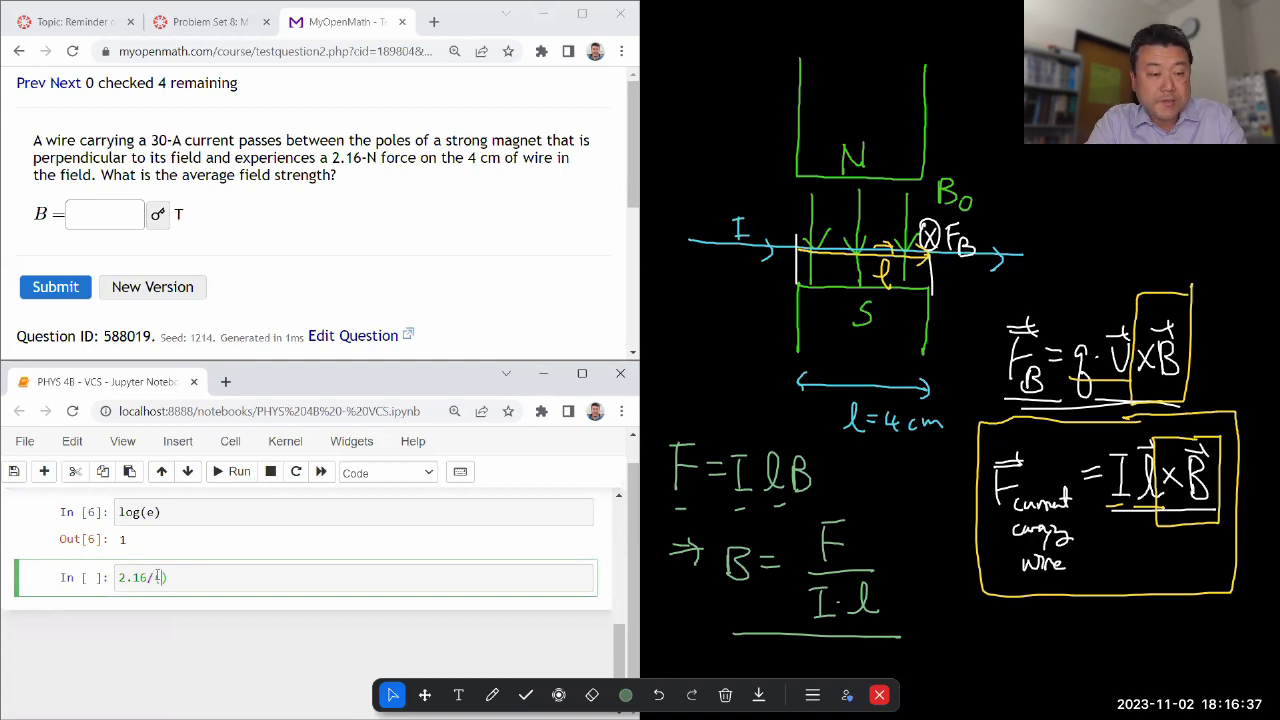
text(30)
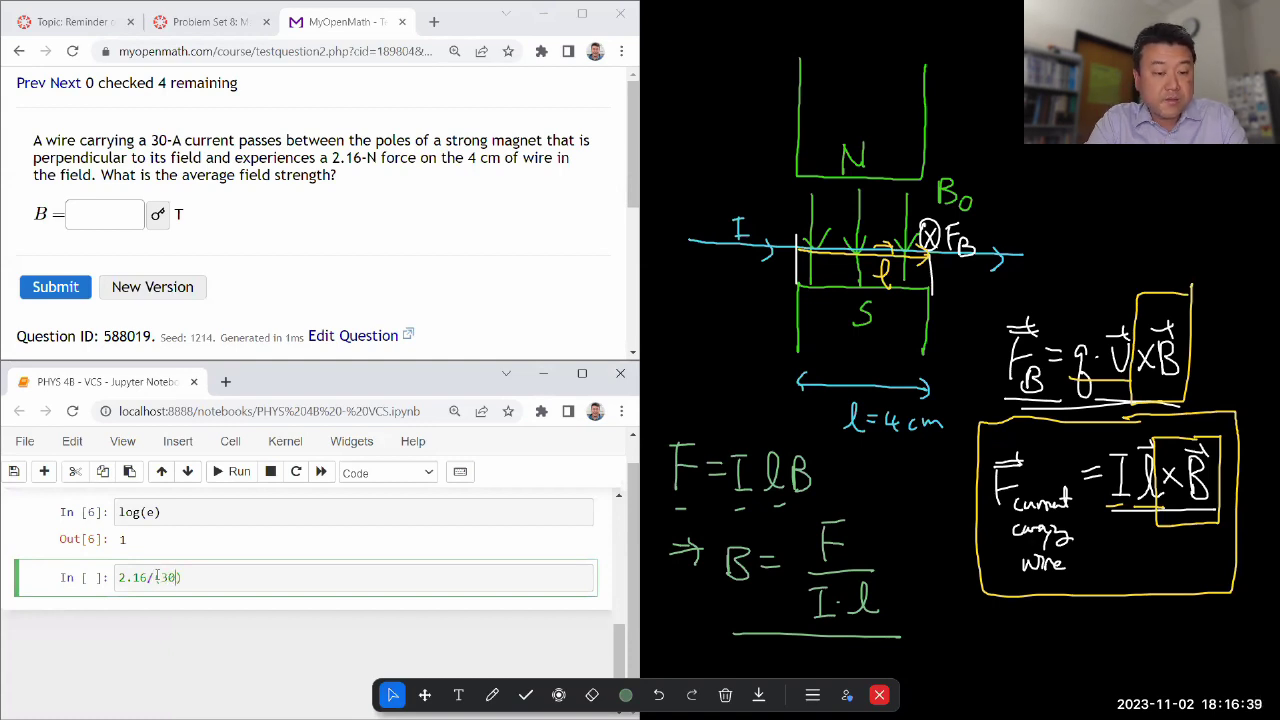
text(*)
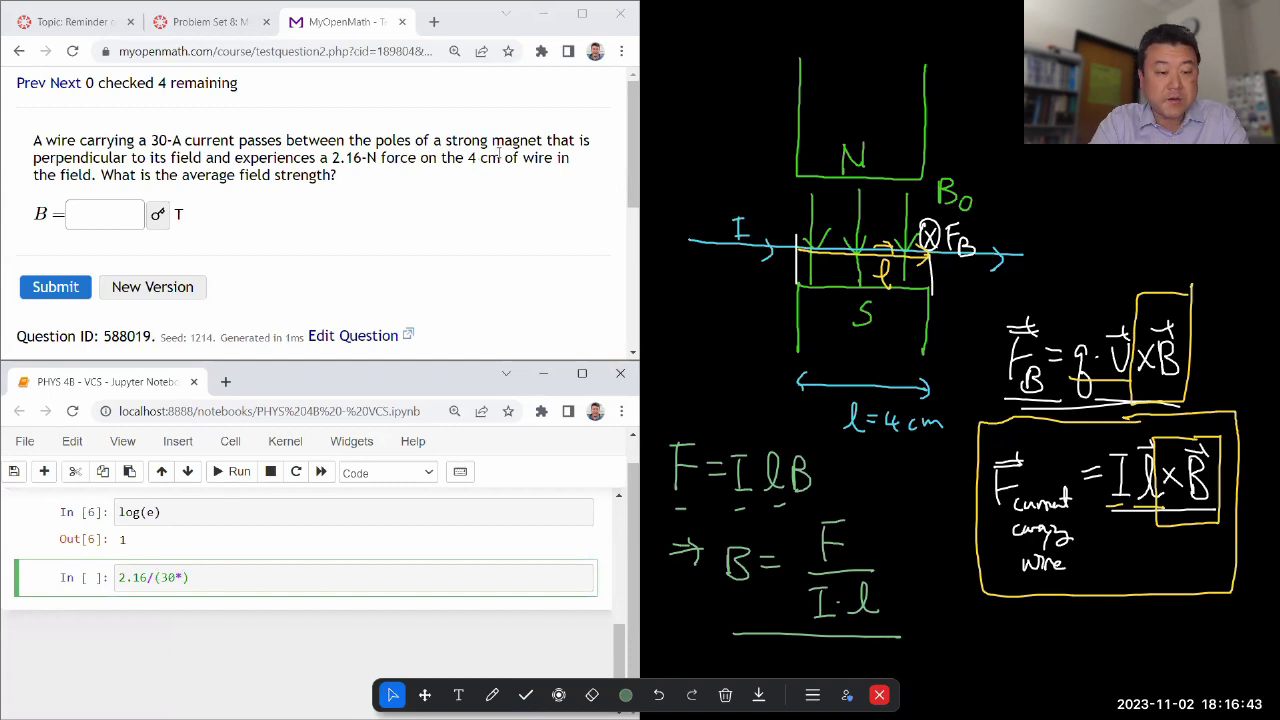
text(0.04)
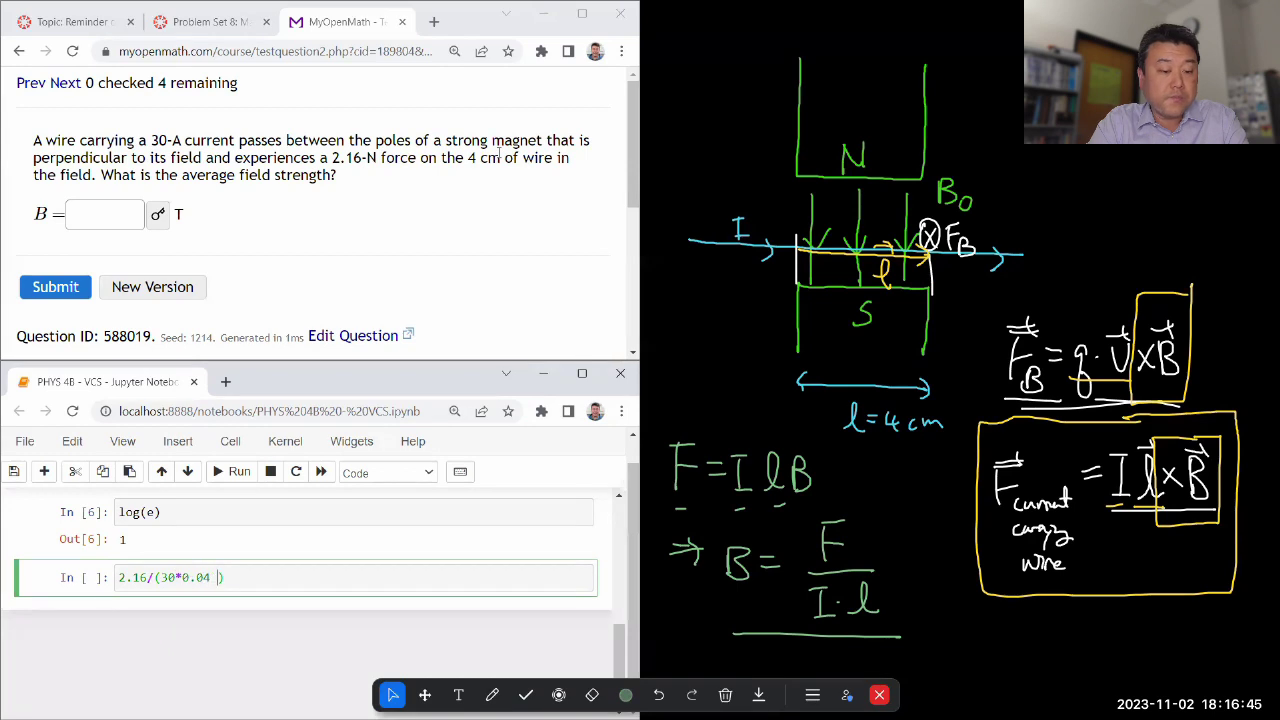
key(BackSpace)
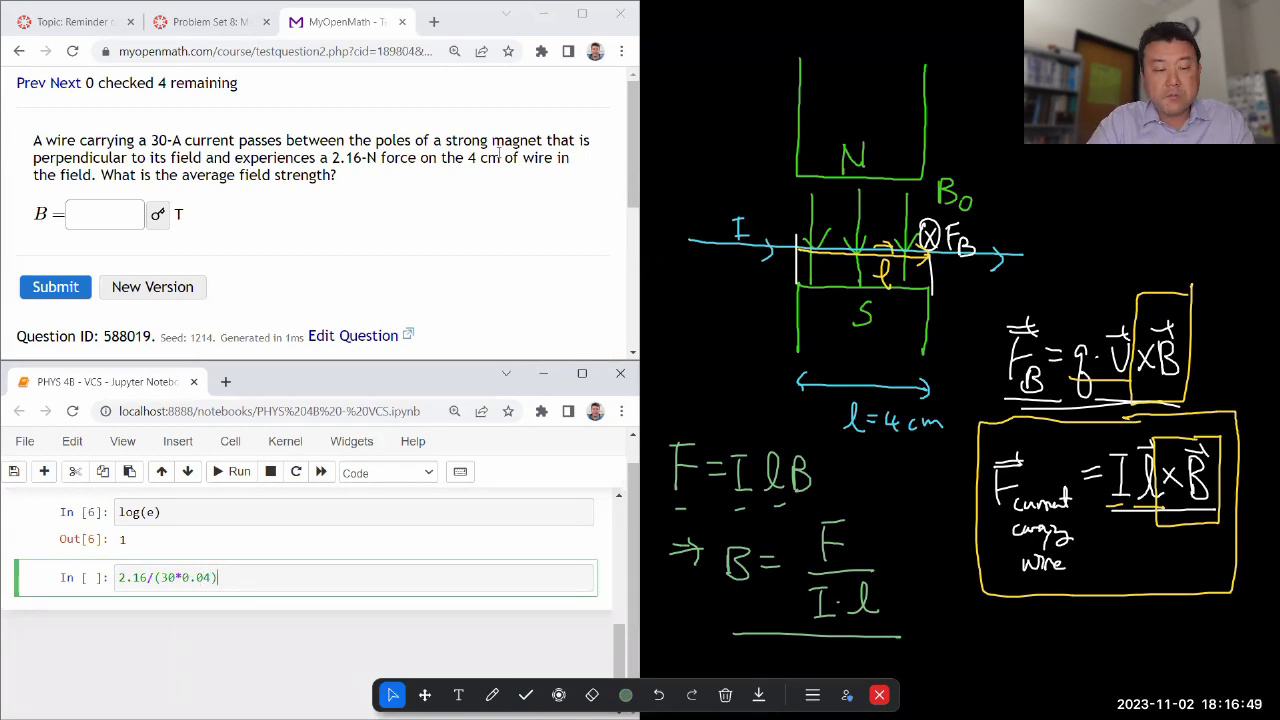
key(Home)
key(End)
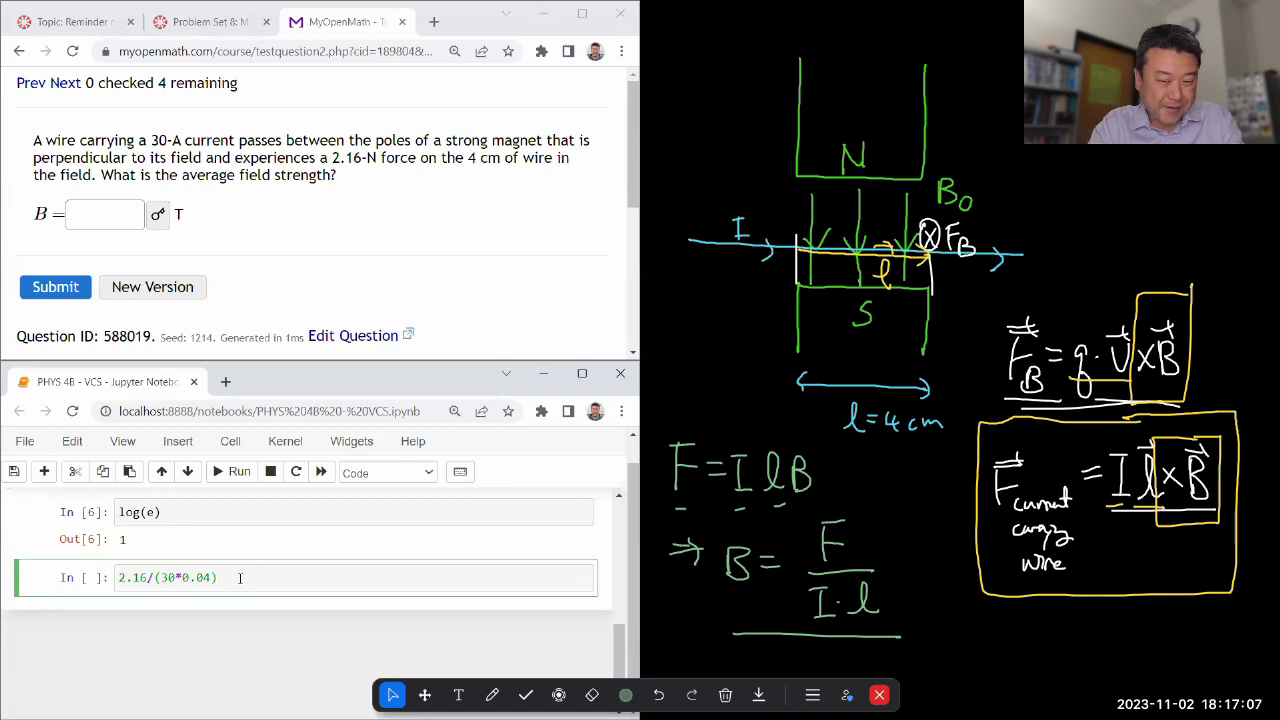
key(shift+Return)
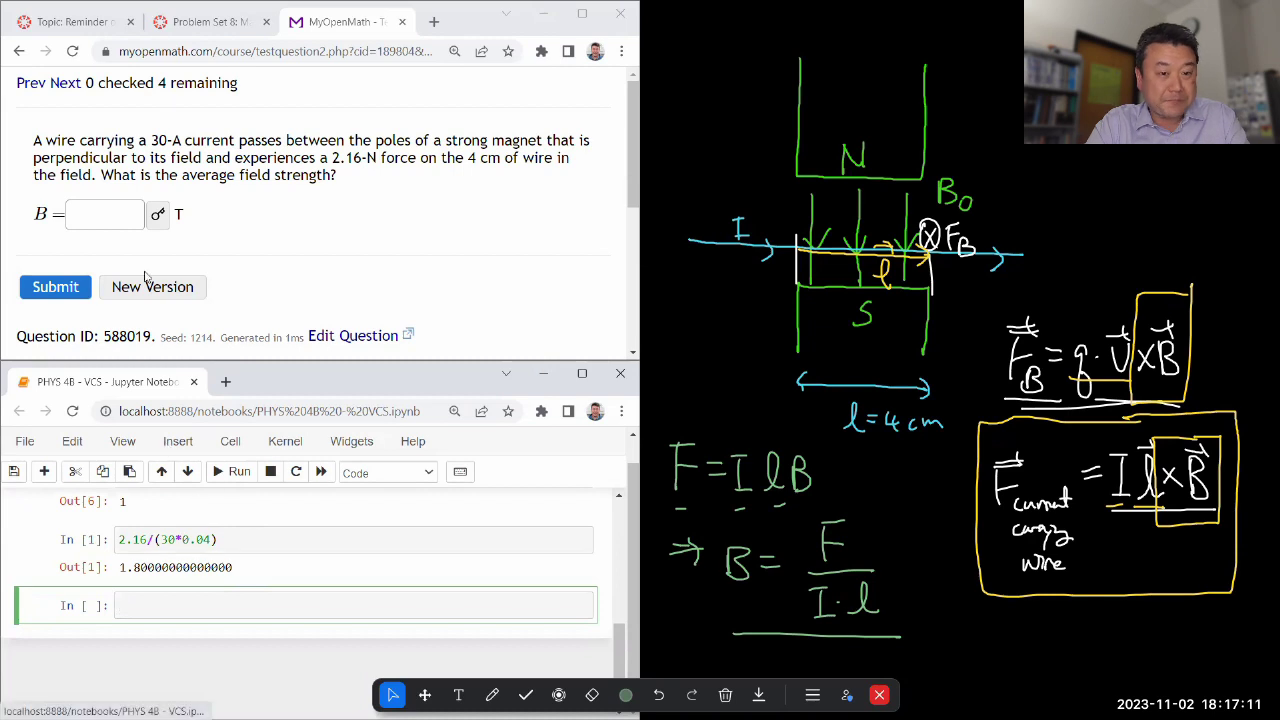
Enter 1.8 as the average field strength B and submit it for grading
click(121, 220)
text(1.8)
click(52, 286)
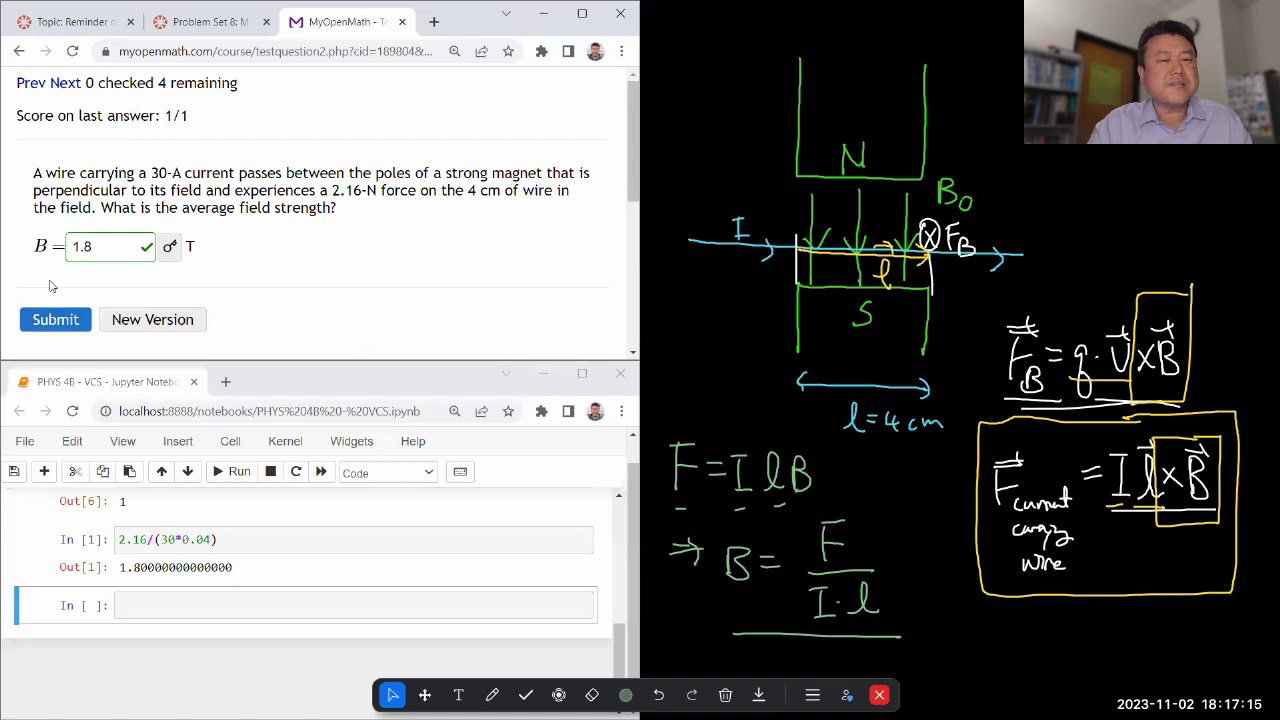
scroll(130, 255, down, 2)
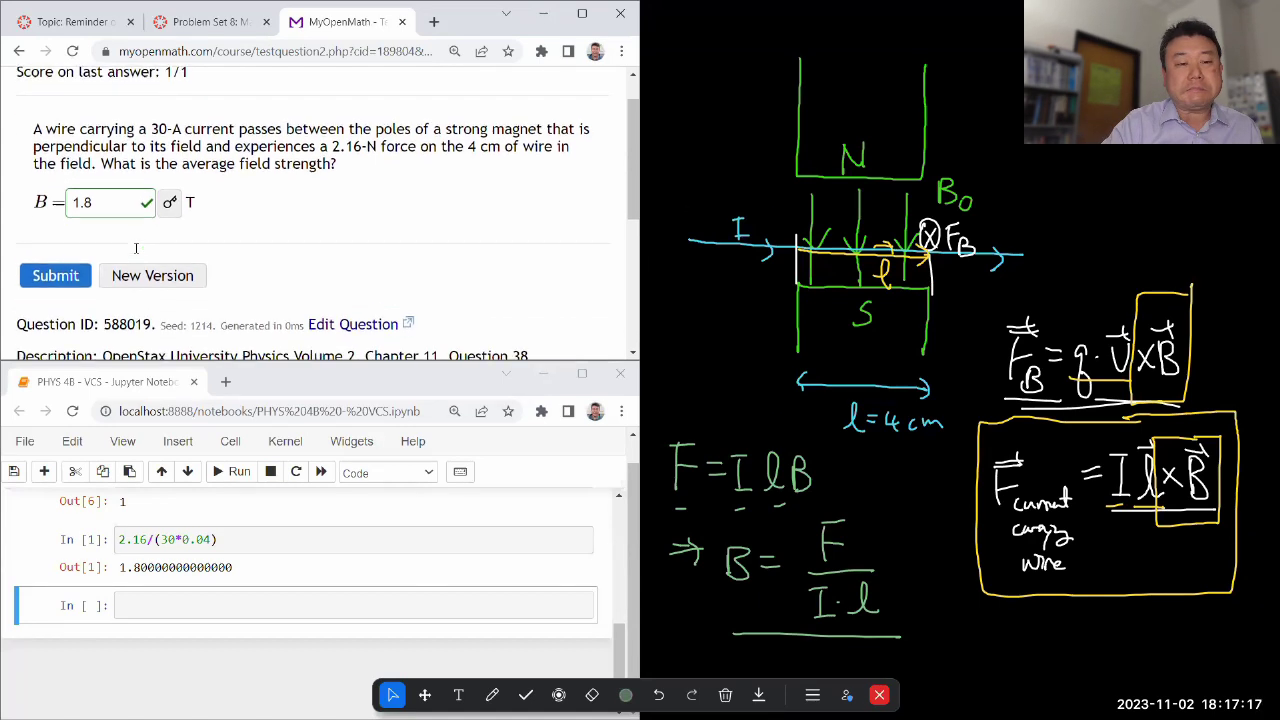